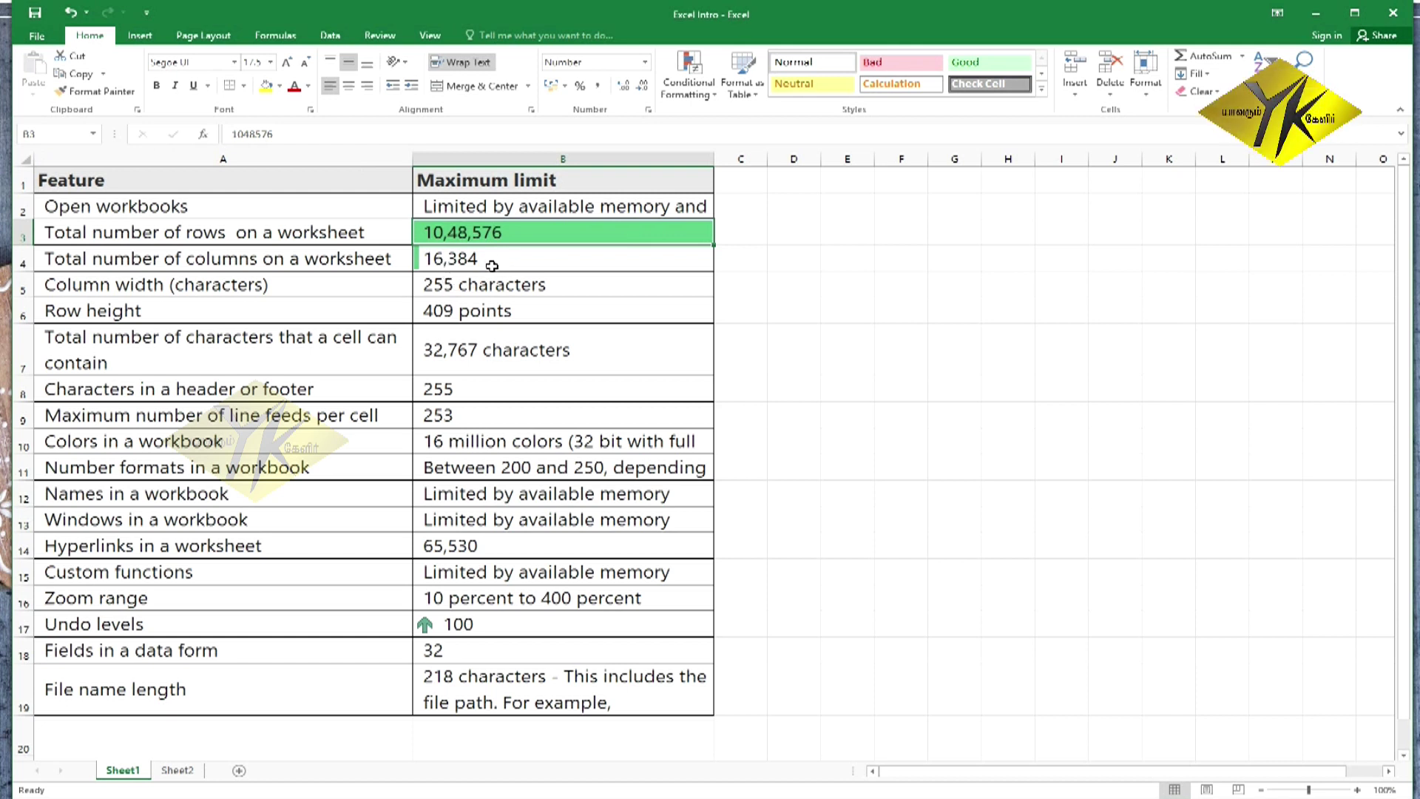
Step: Move right along row 1 from C1 and jump to the sheet's last column, XFD
left_click(739, 184)
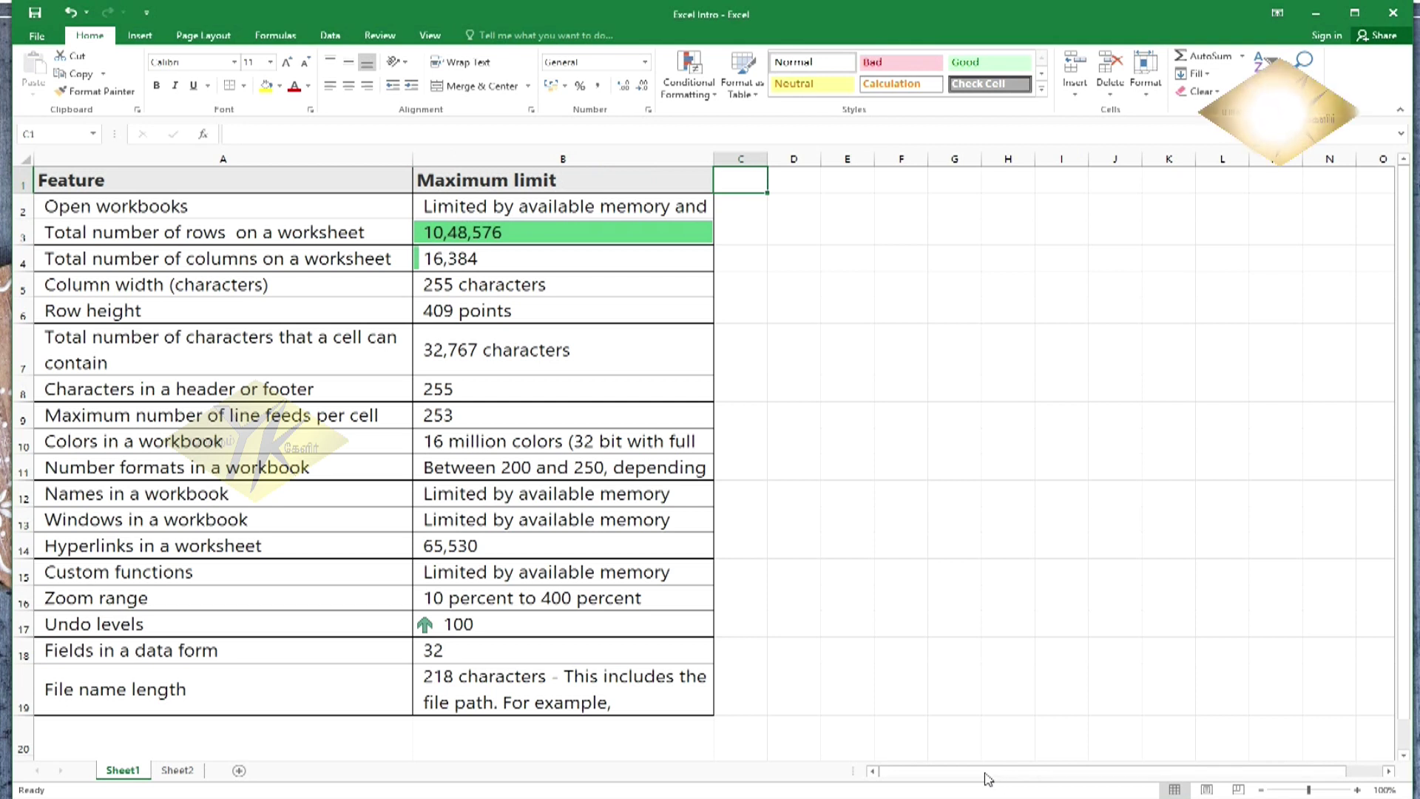
left_click_drag(991, 778, 1035, 778)
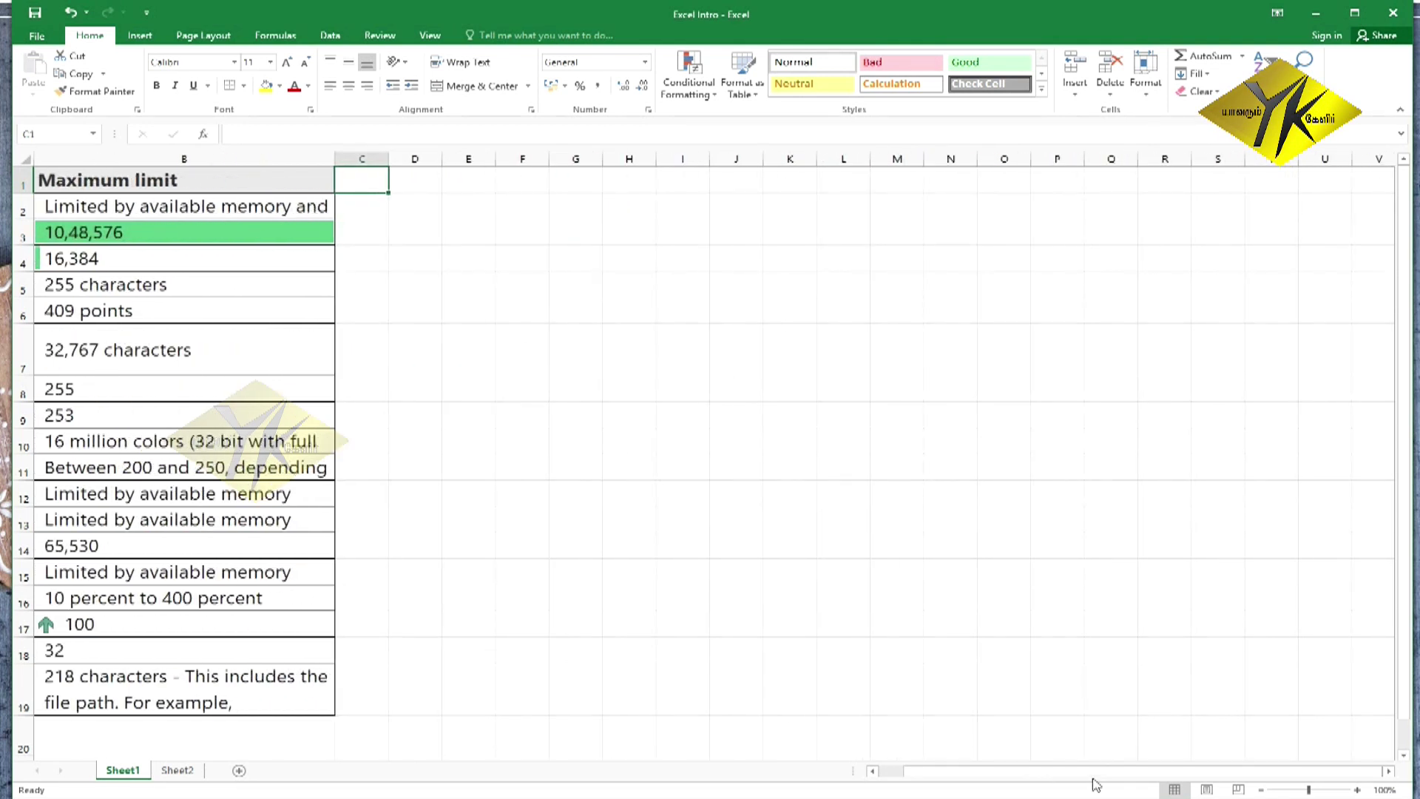
left_click(1372, 176)
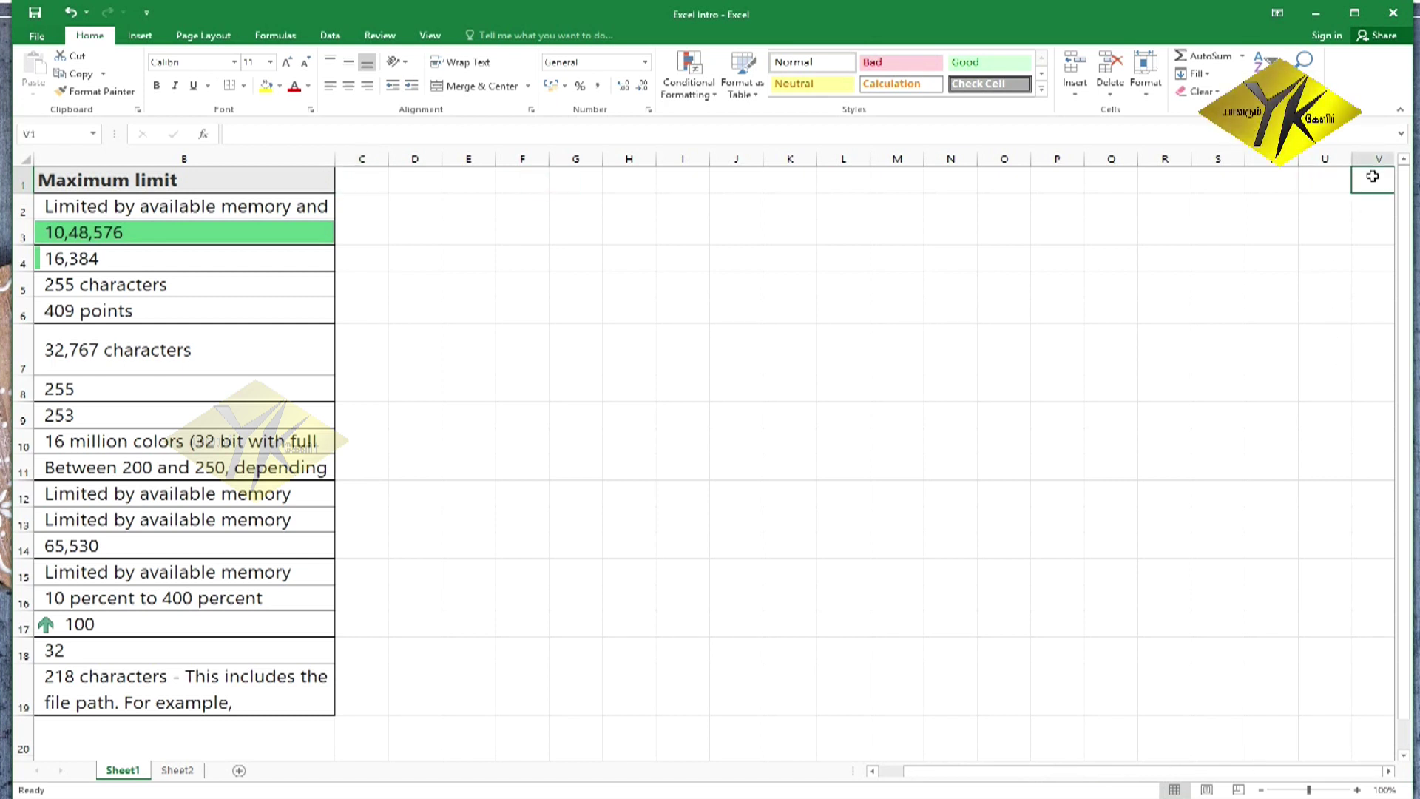
key("Right")
key("Right")
key("Right")
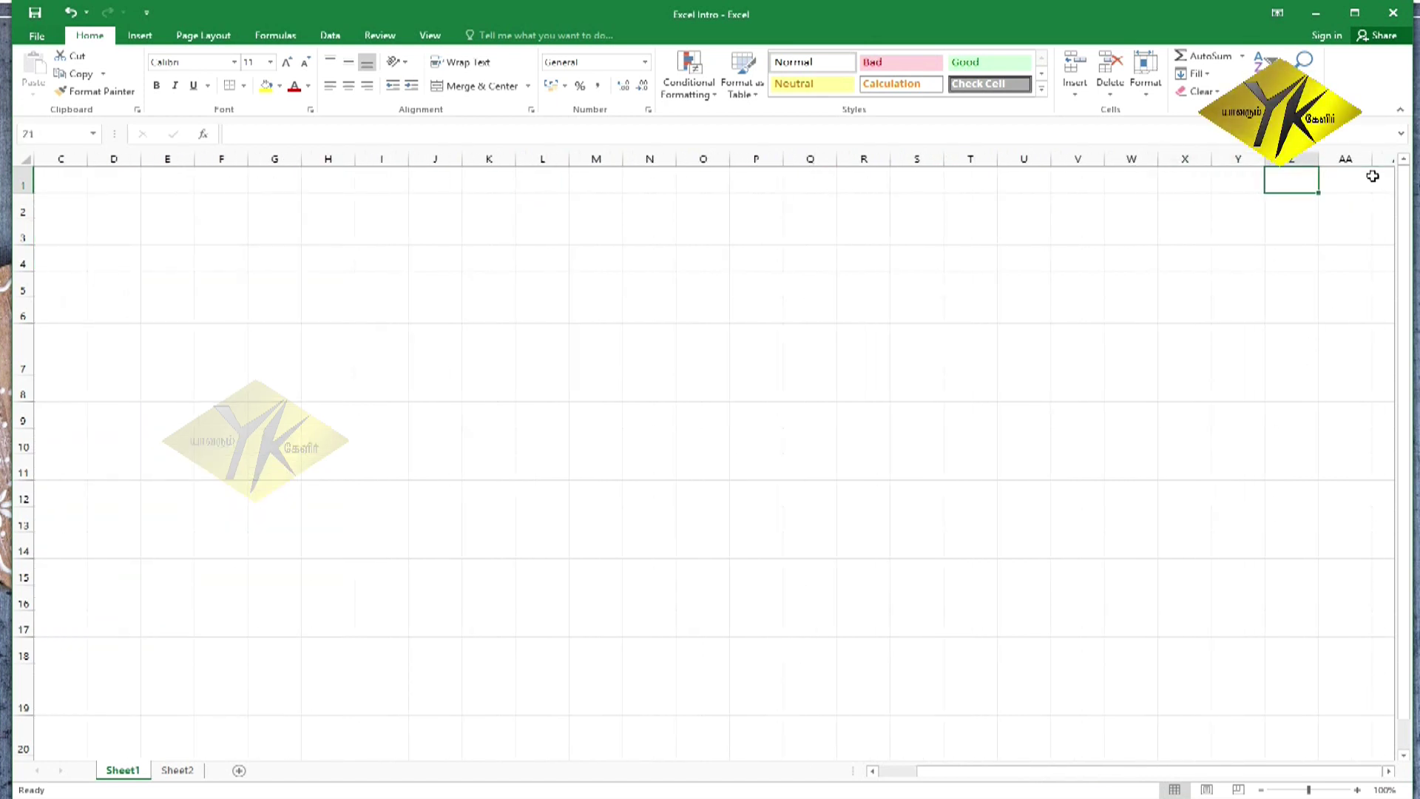
key("ctrl+Right")
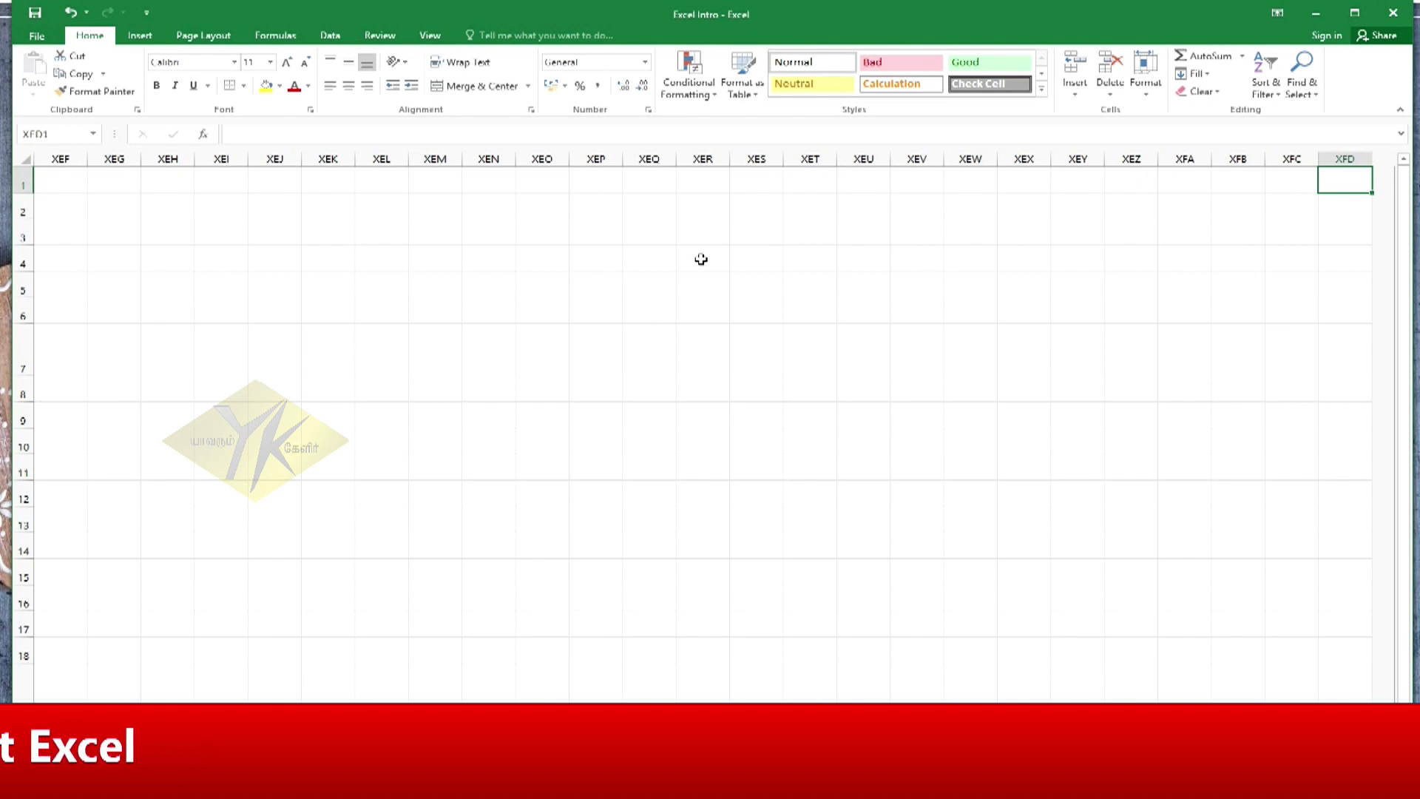
Step: Jump down to row 1048576 and back to the top, then switch to the empty Sheet2
key("ctrl+Left")
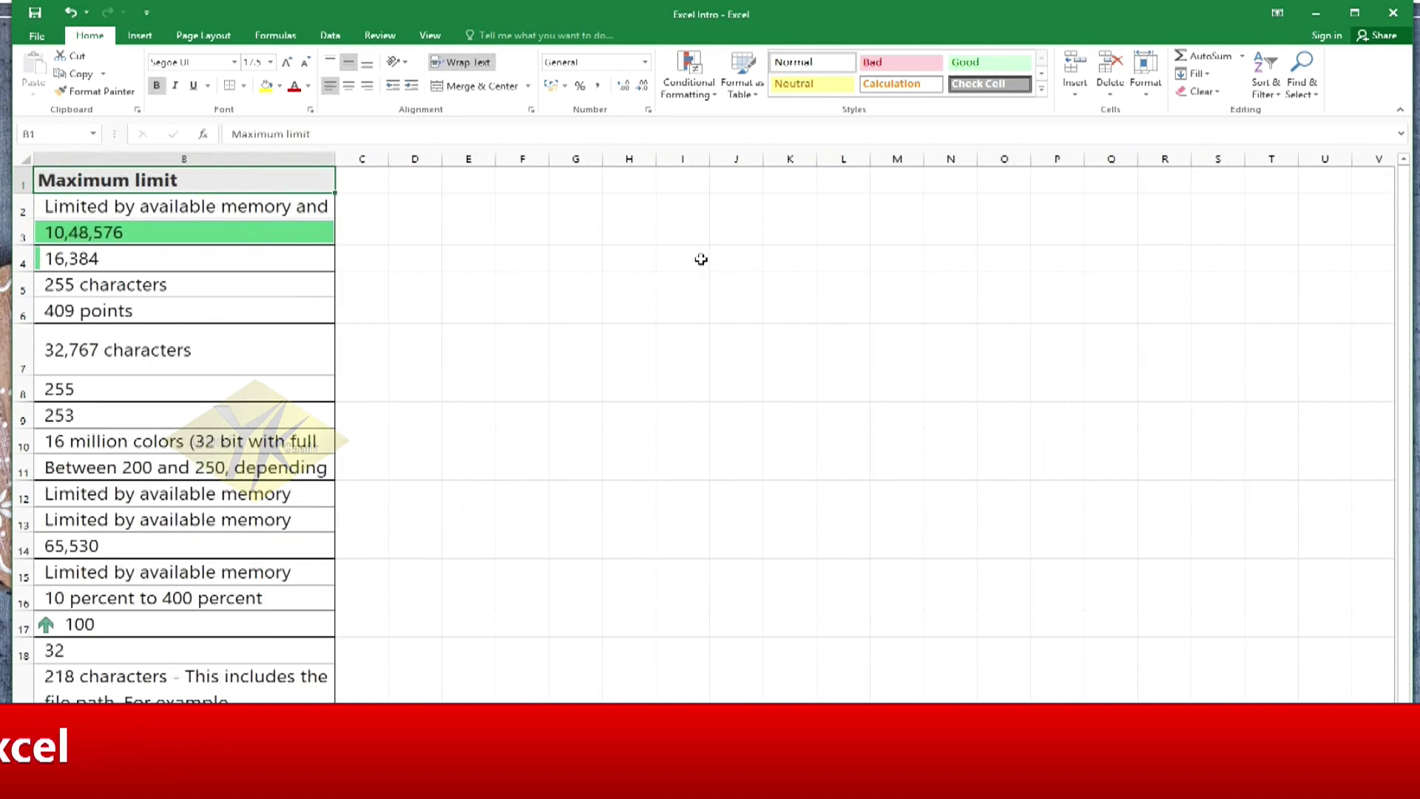
key("ctrl+Down")
key("ctrl+Down")
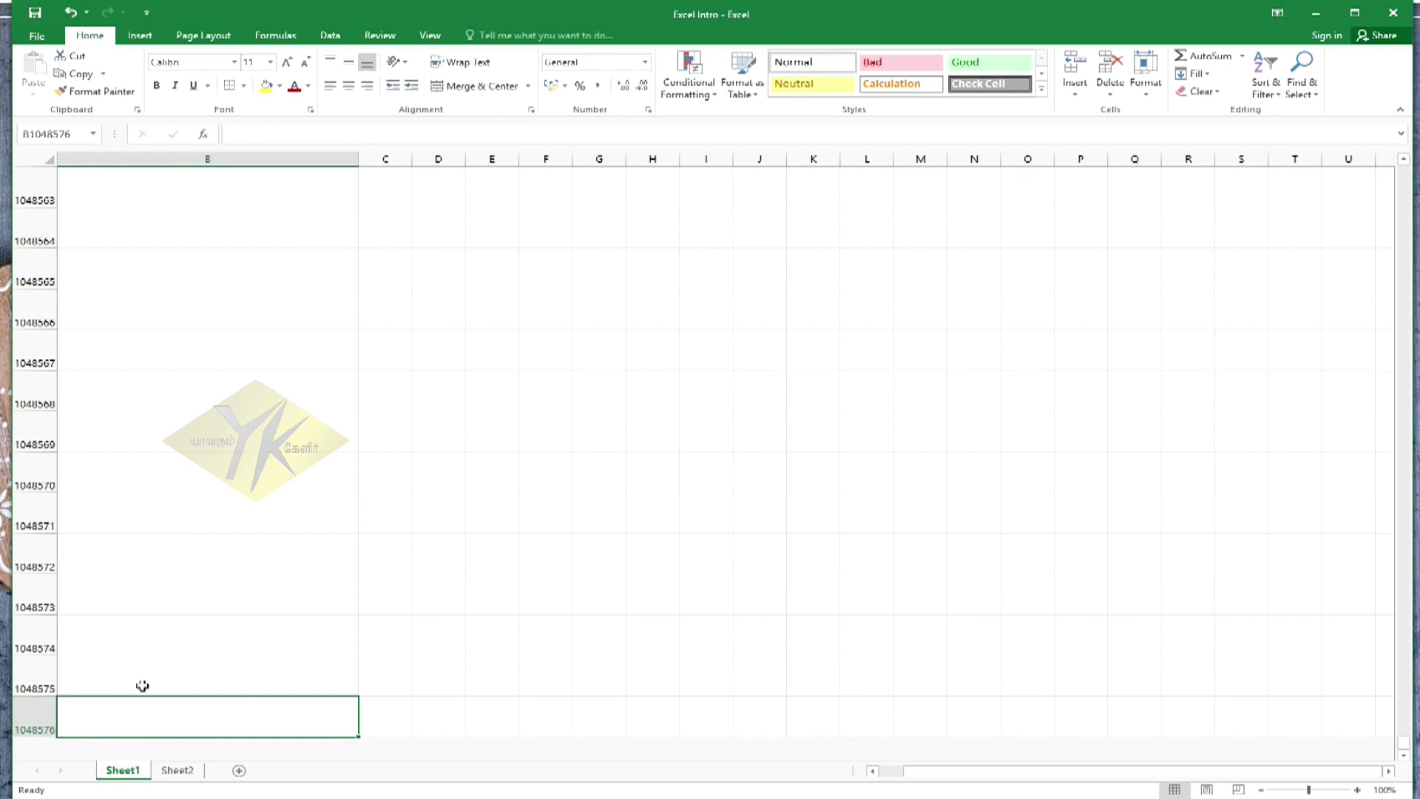
key("ctrl+Up")
key("ctrl+Up")
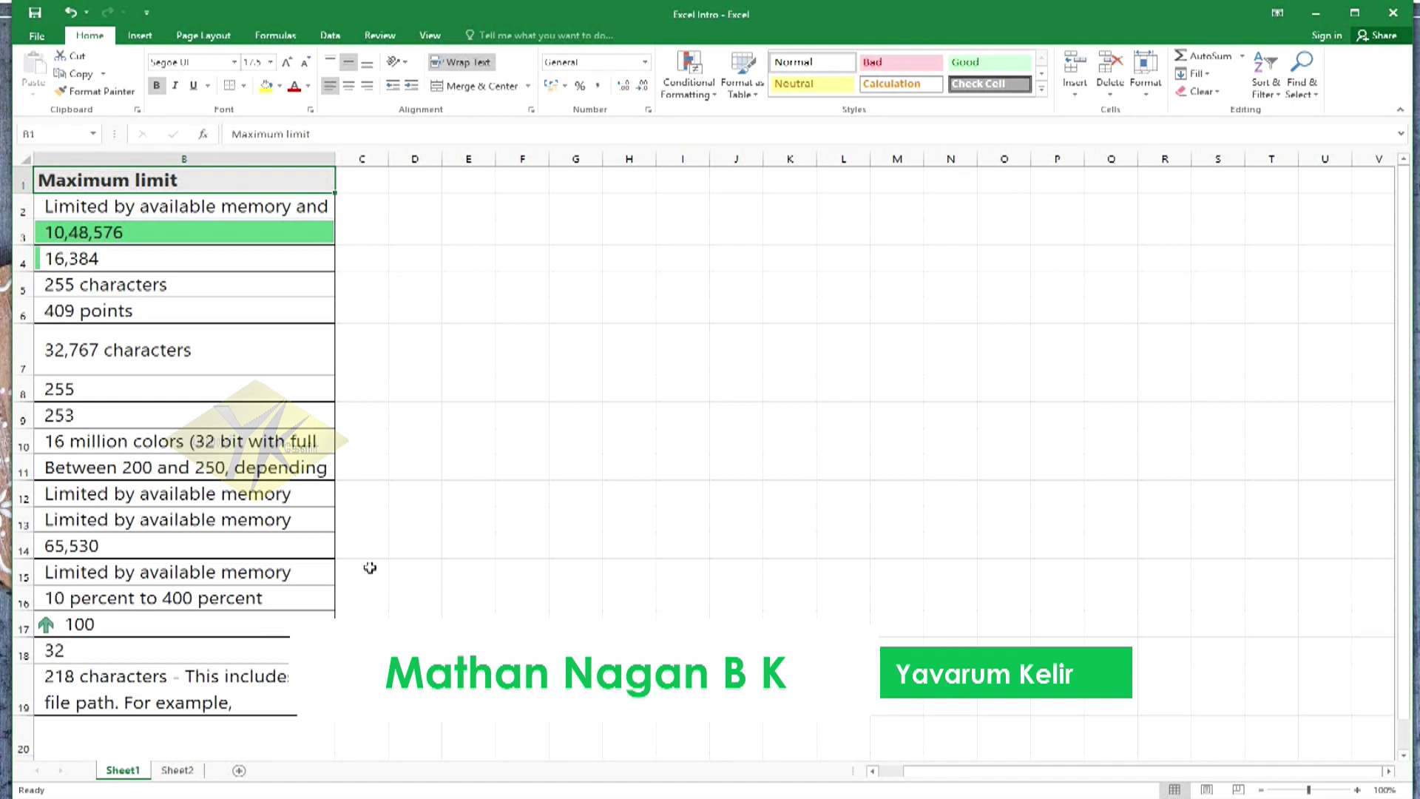
left_click(178, 771)
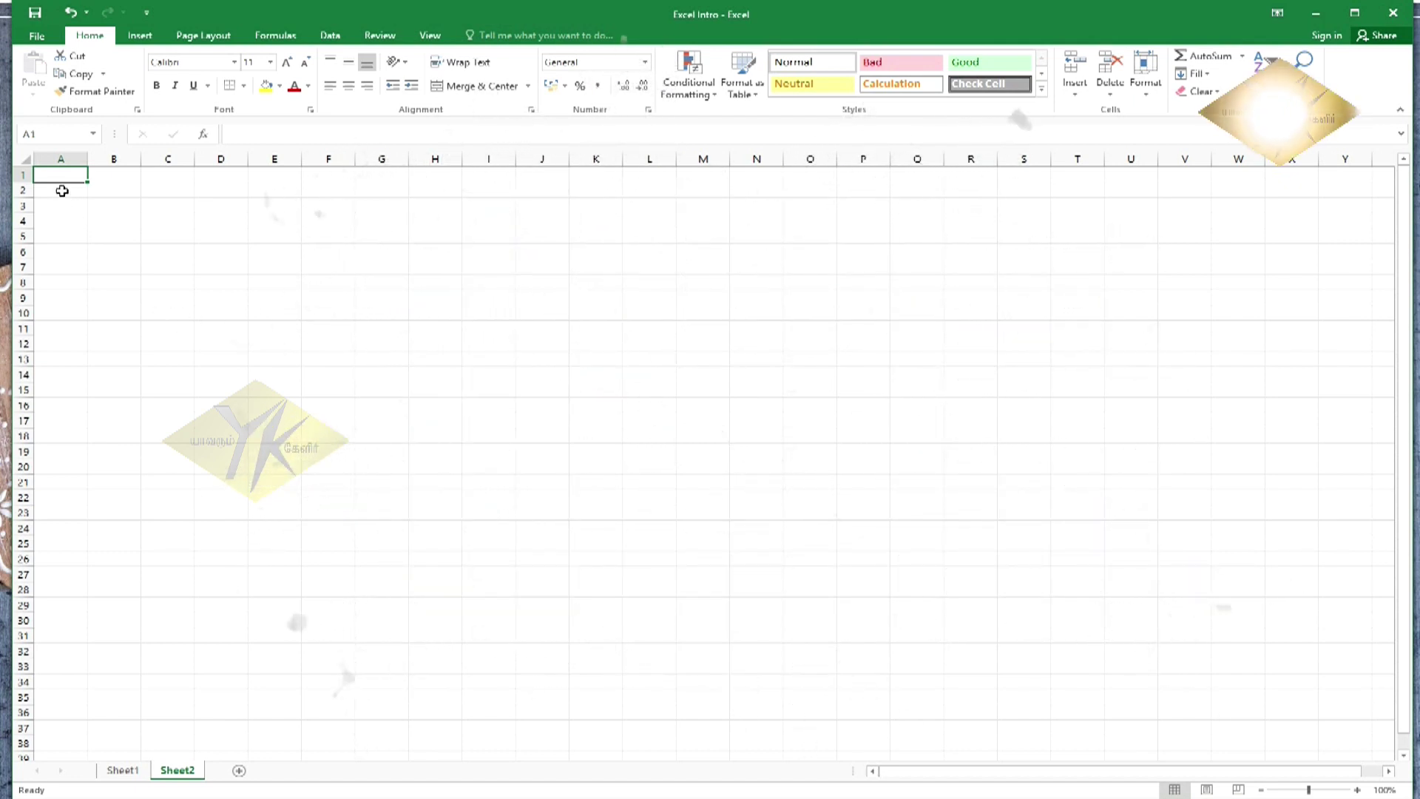
Step: Begin the header row by typing 'Sl' for Sl.No into cell A1 of Sheet2
left_click(61, 188)
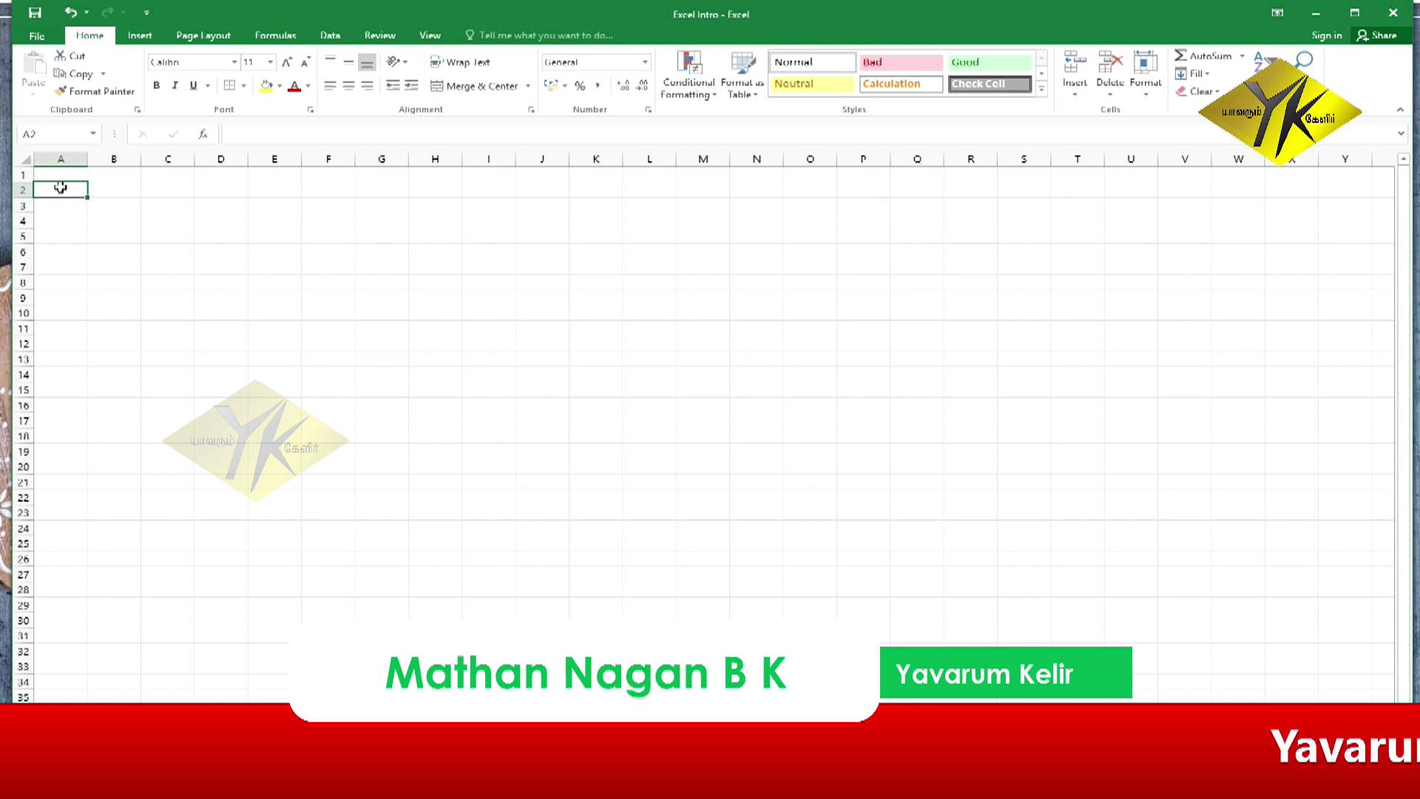
left_click(60, 176)
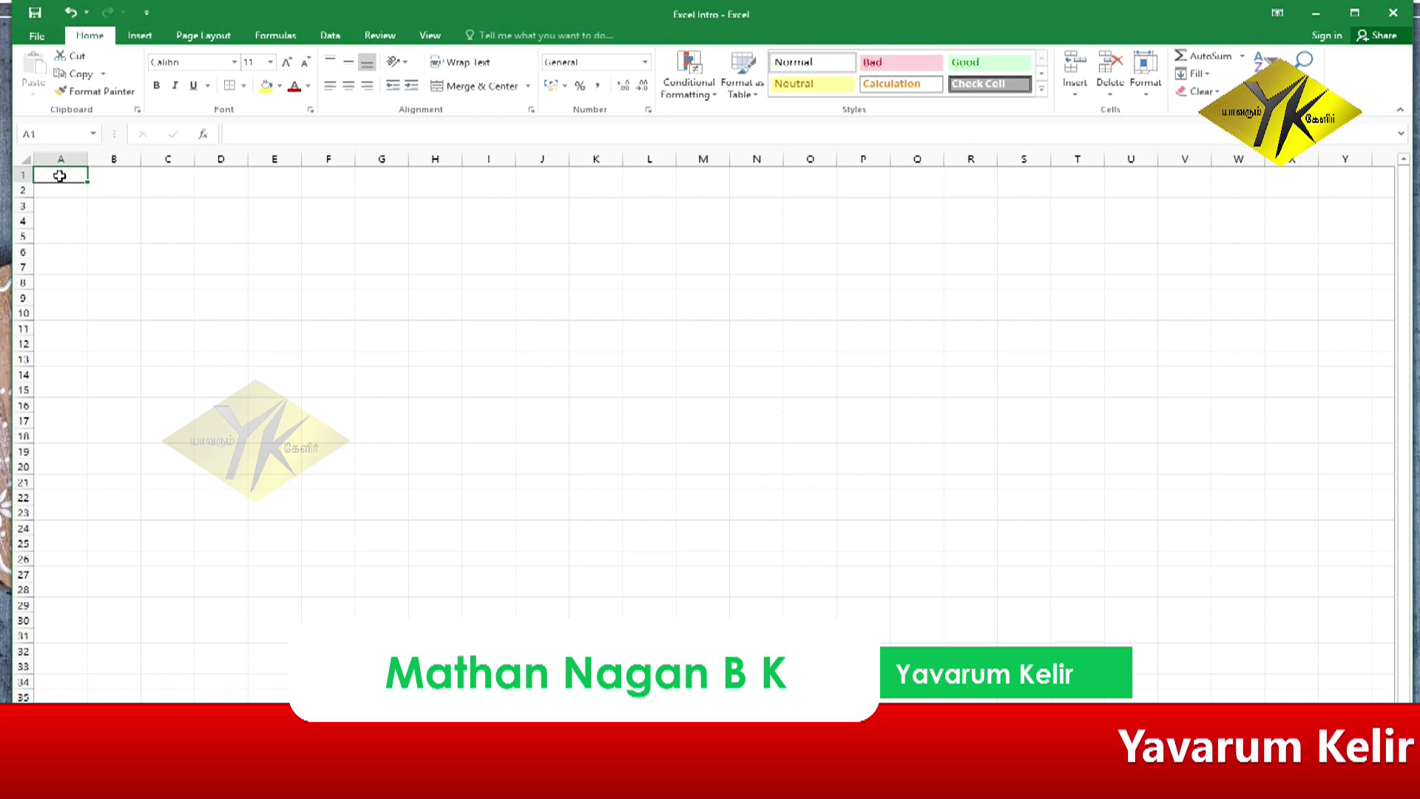
type("Sl.No")
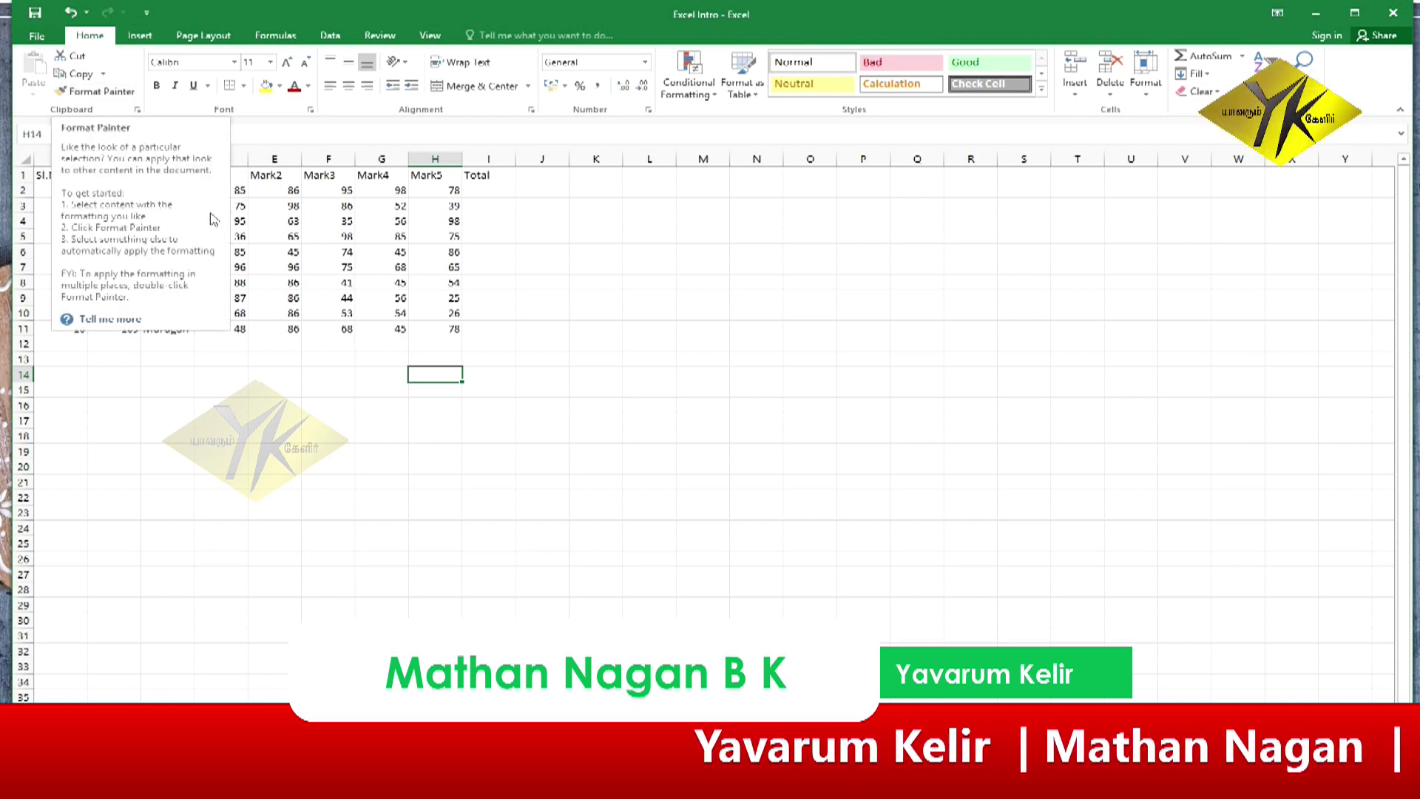
Step: Cut the Mark1 value 85 from D2 and paste it into E15, leaving D2 empty
left_click(182, 408)
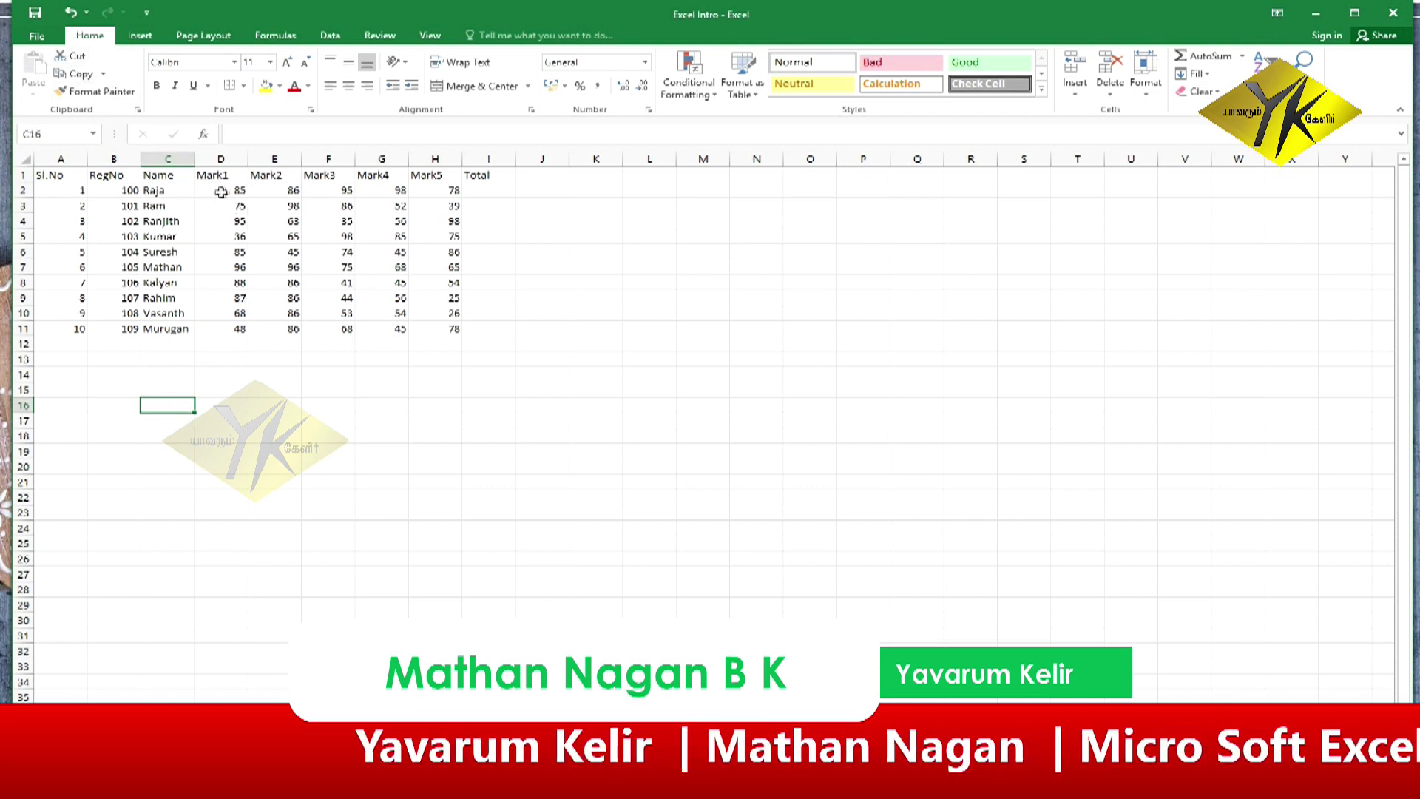
left_click(232, 190)
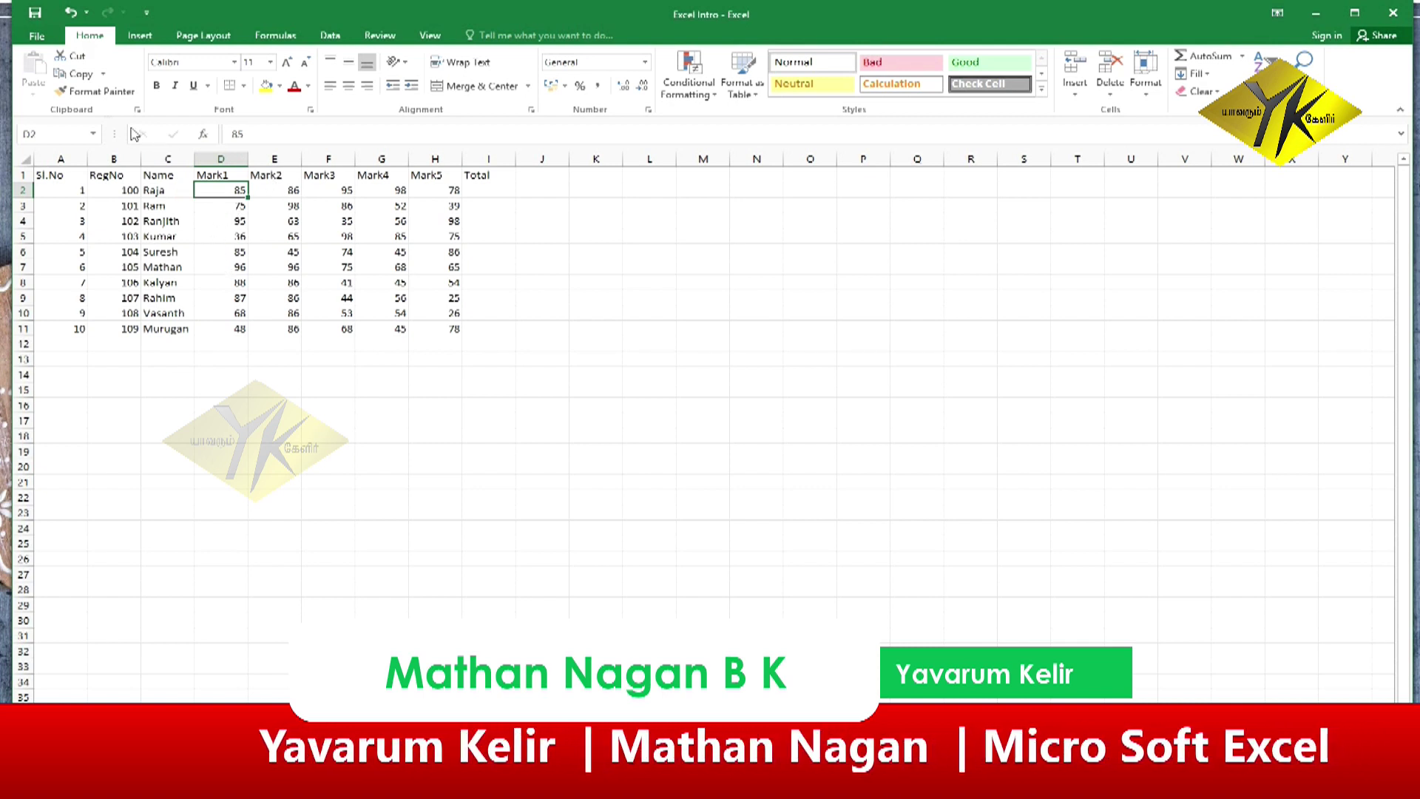
left_click(74, 56)
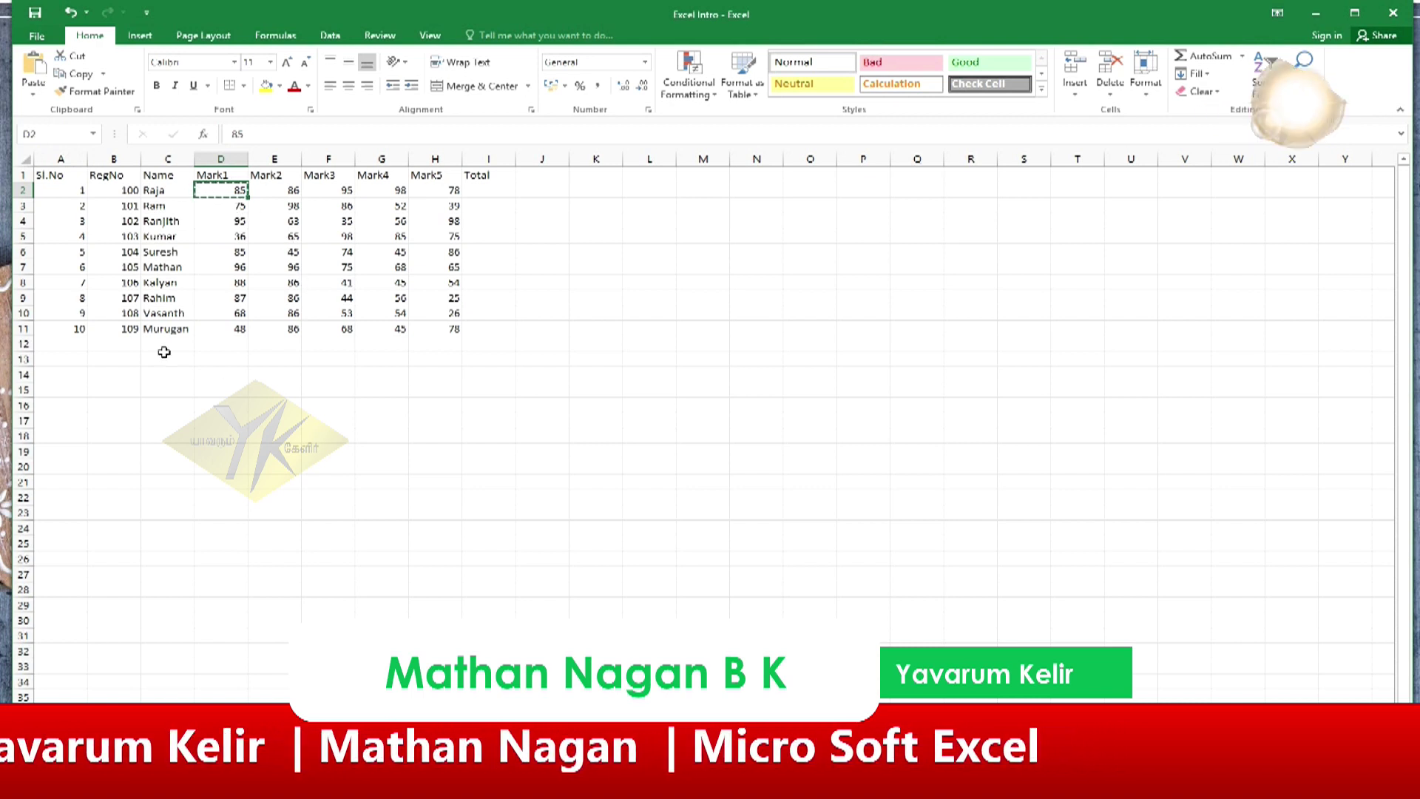
left_click(262, 390)
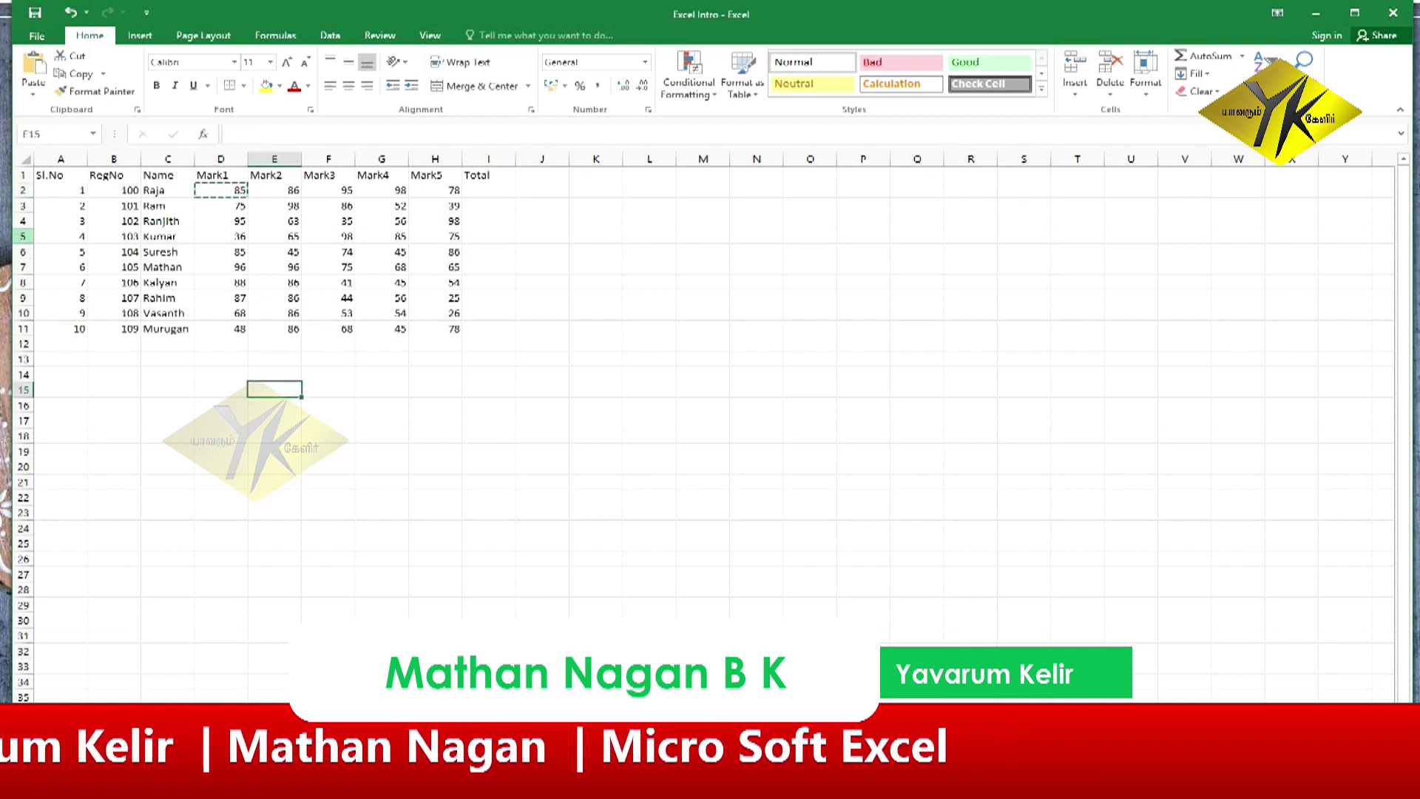
left_click(33, 70)
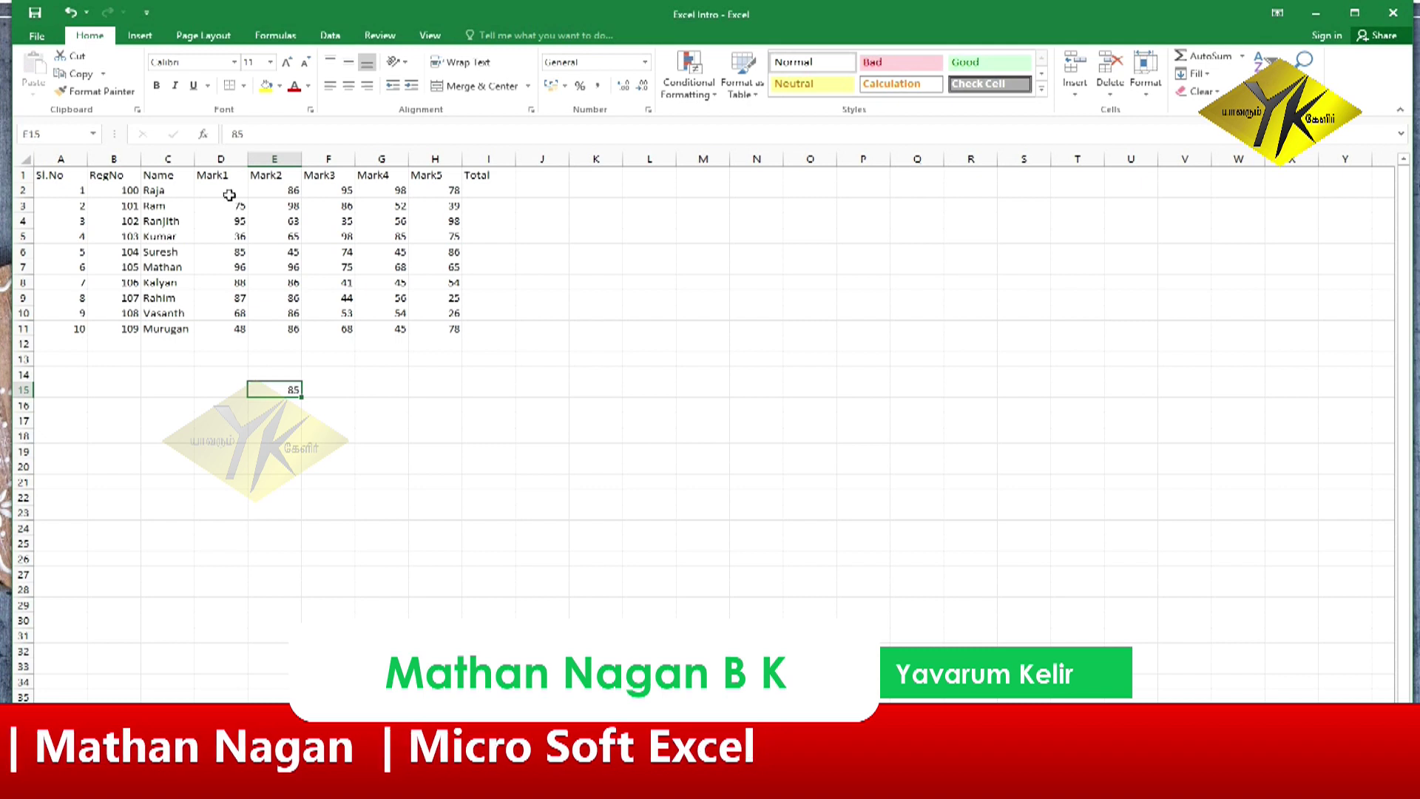
left_click(225, 191)
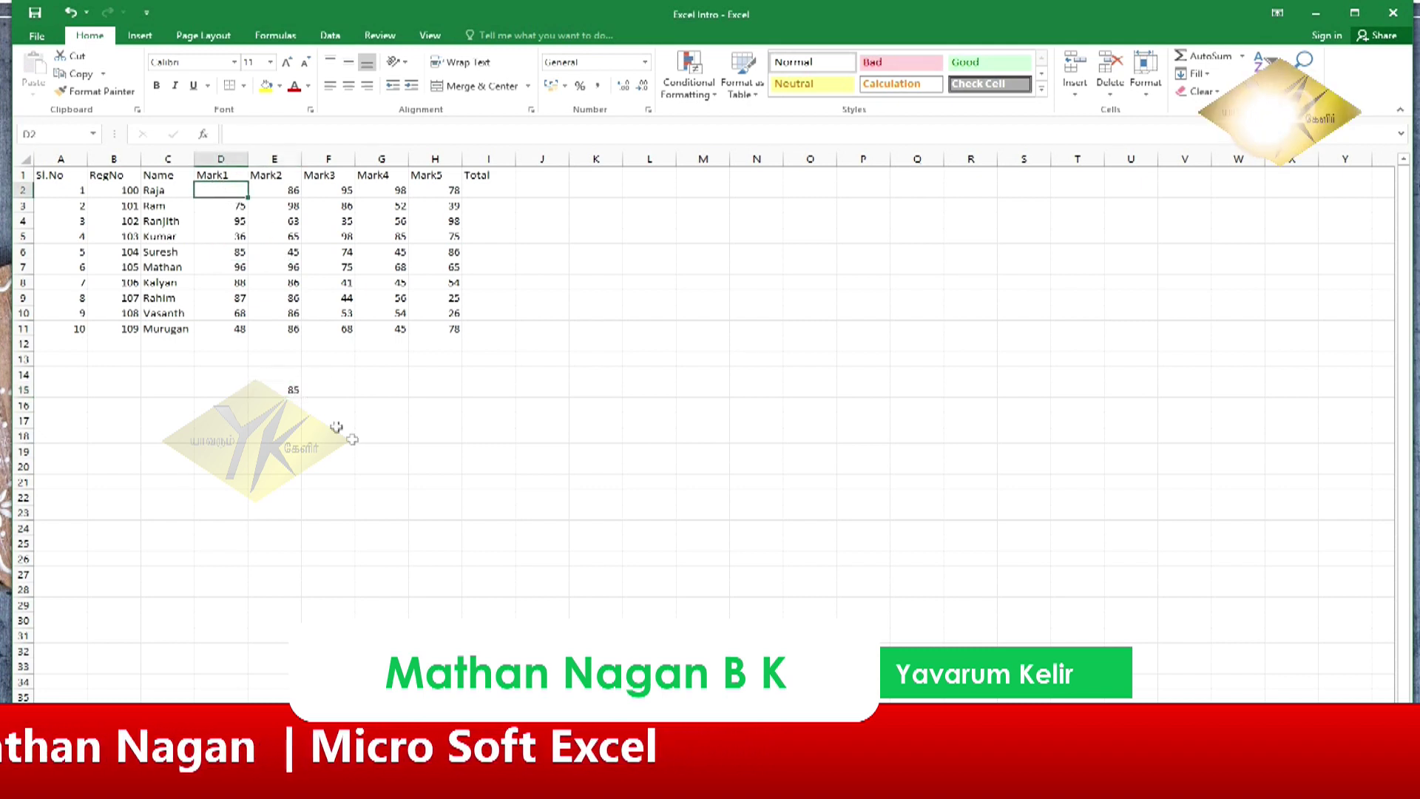
Step: Undo the move to restore 85 in D2, then copy E3's 98 into E15
key("ctrl+z")
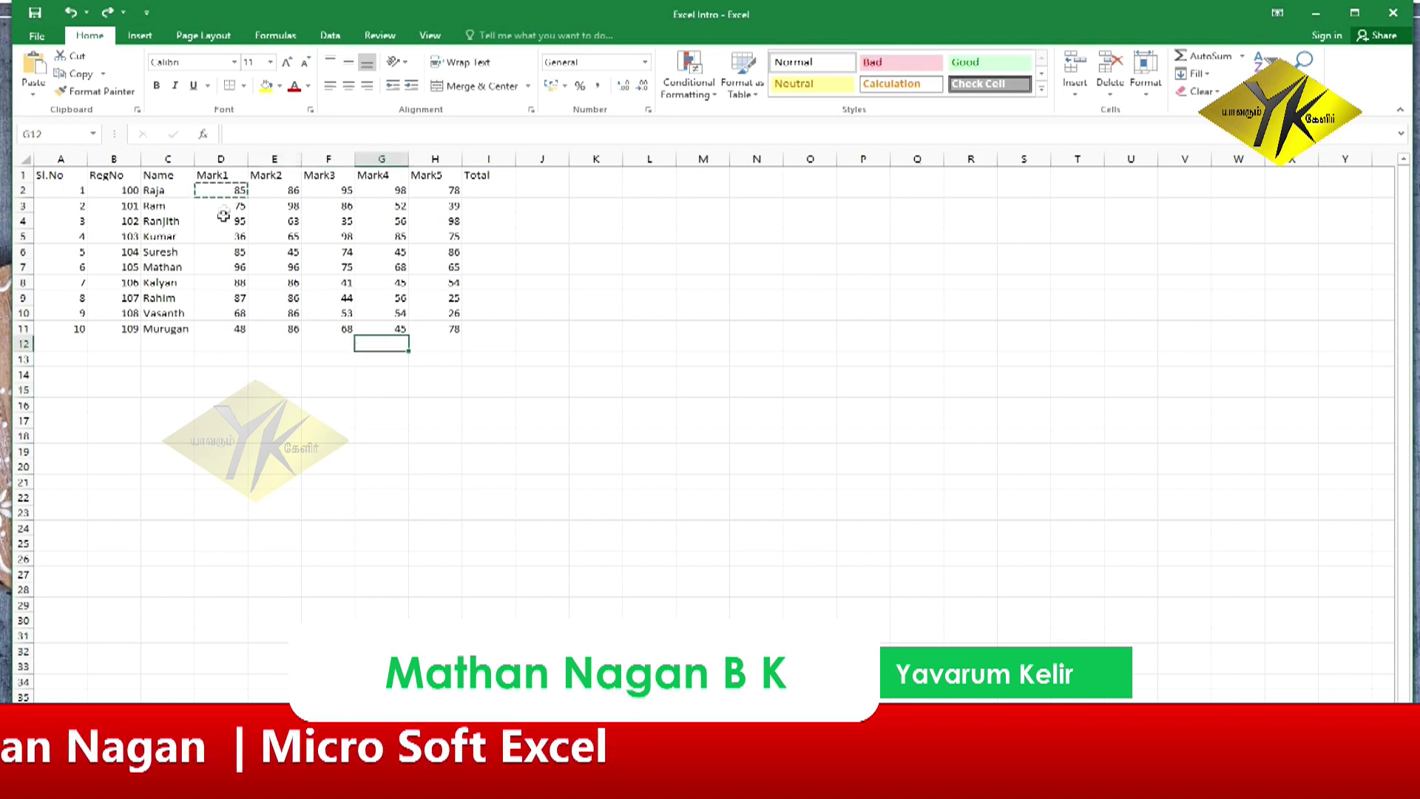
left_click(232, 194)
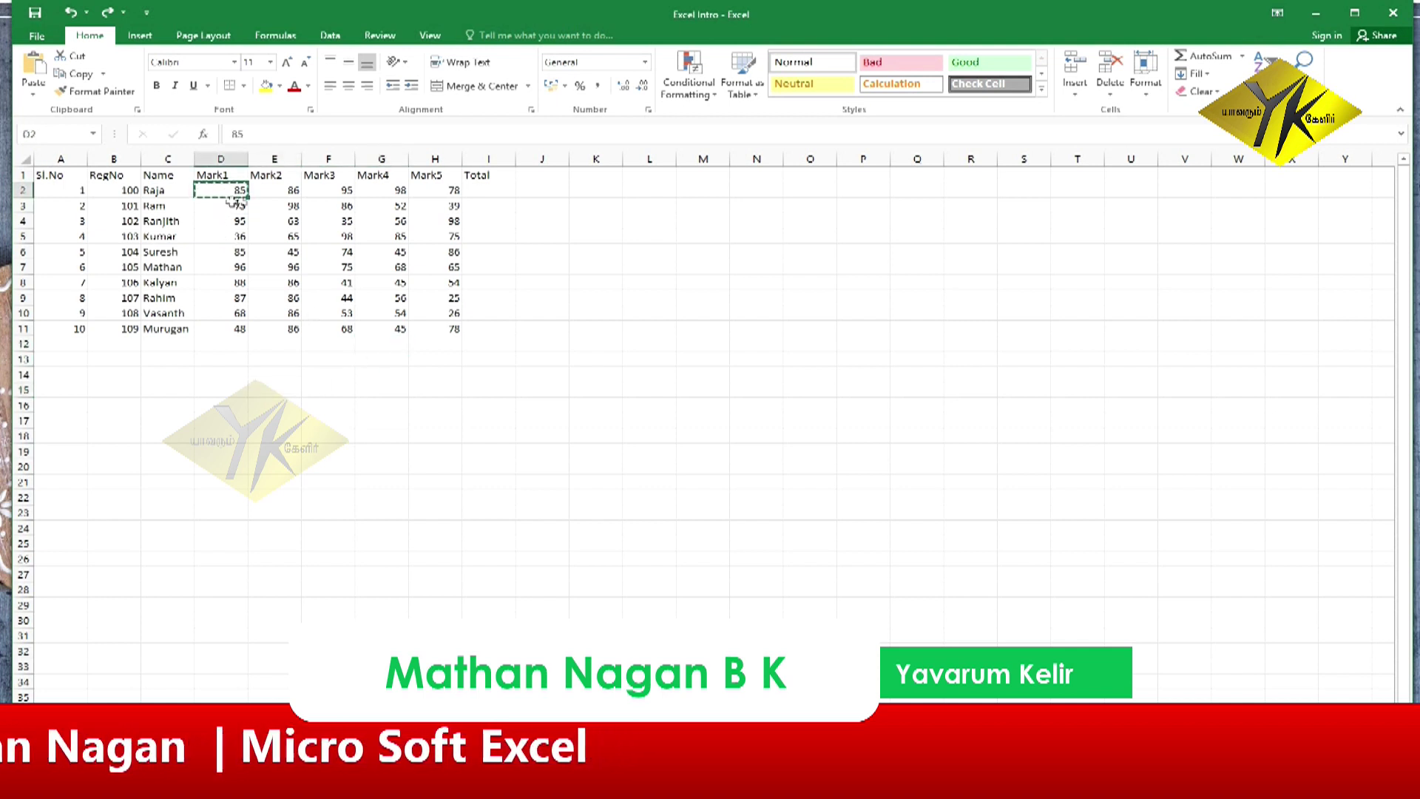
left_click(292, 205)
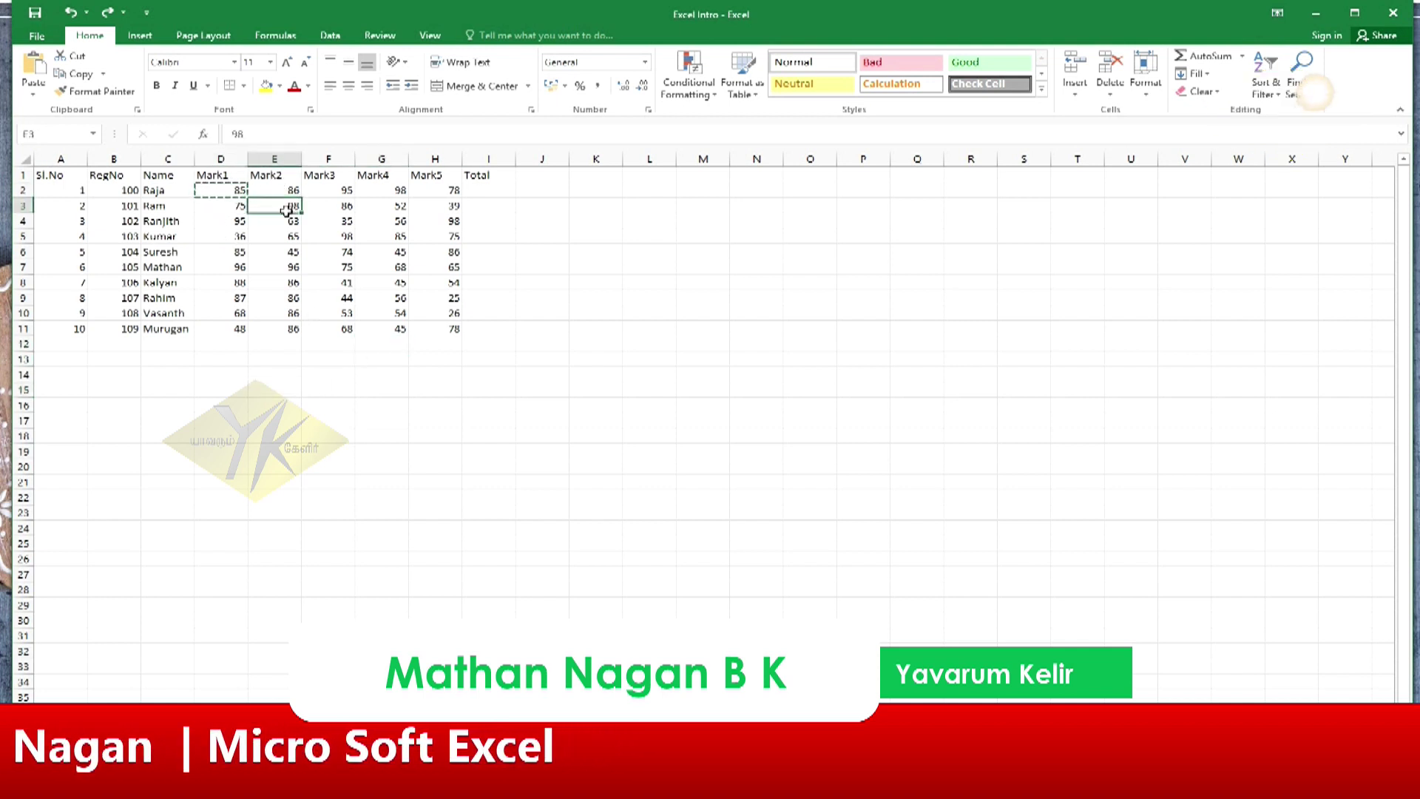
left_click(80, 73)
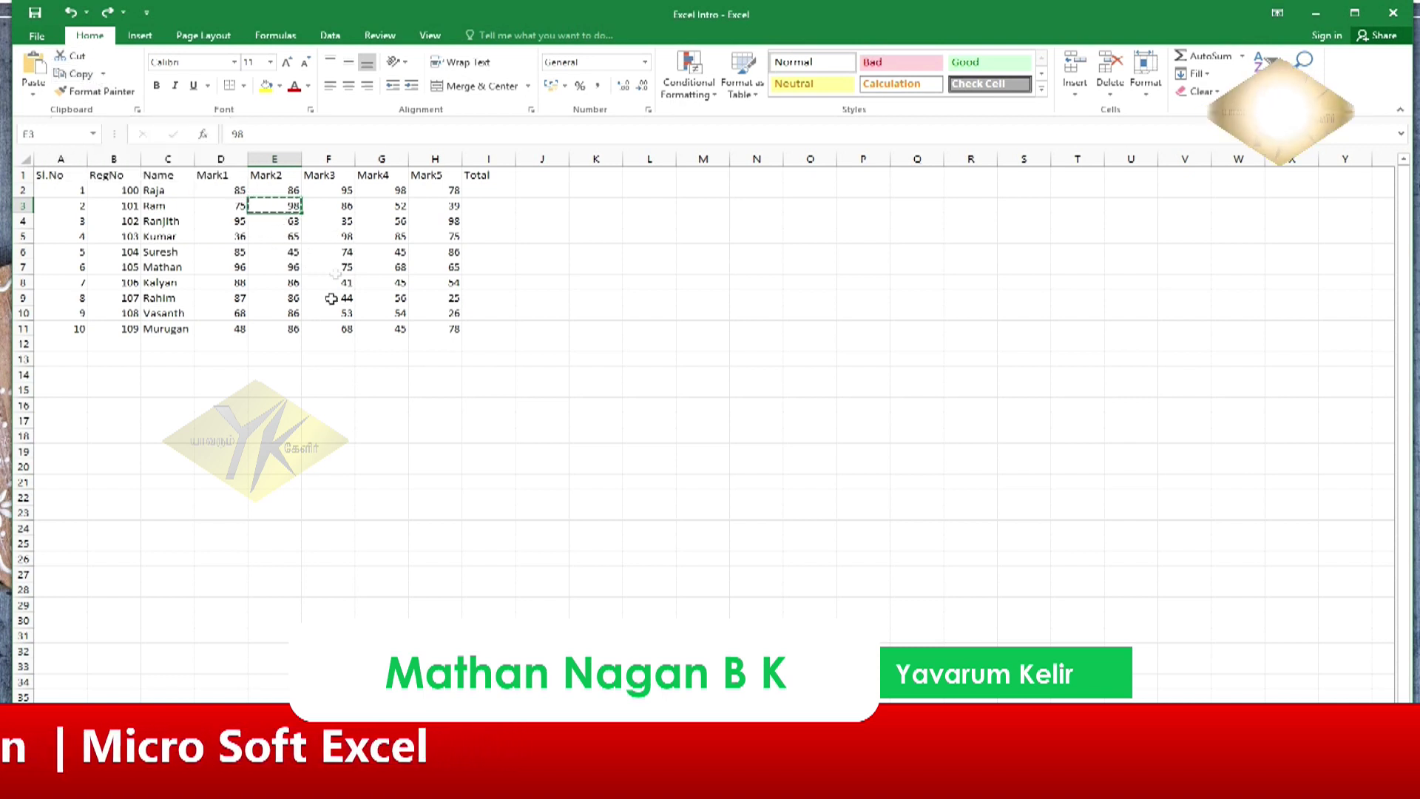
left_click(271, 392)
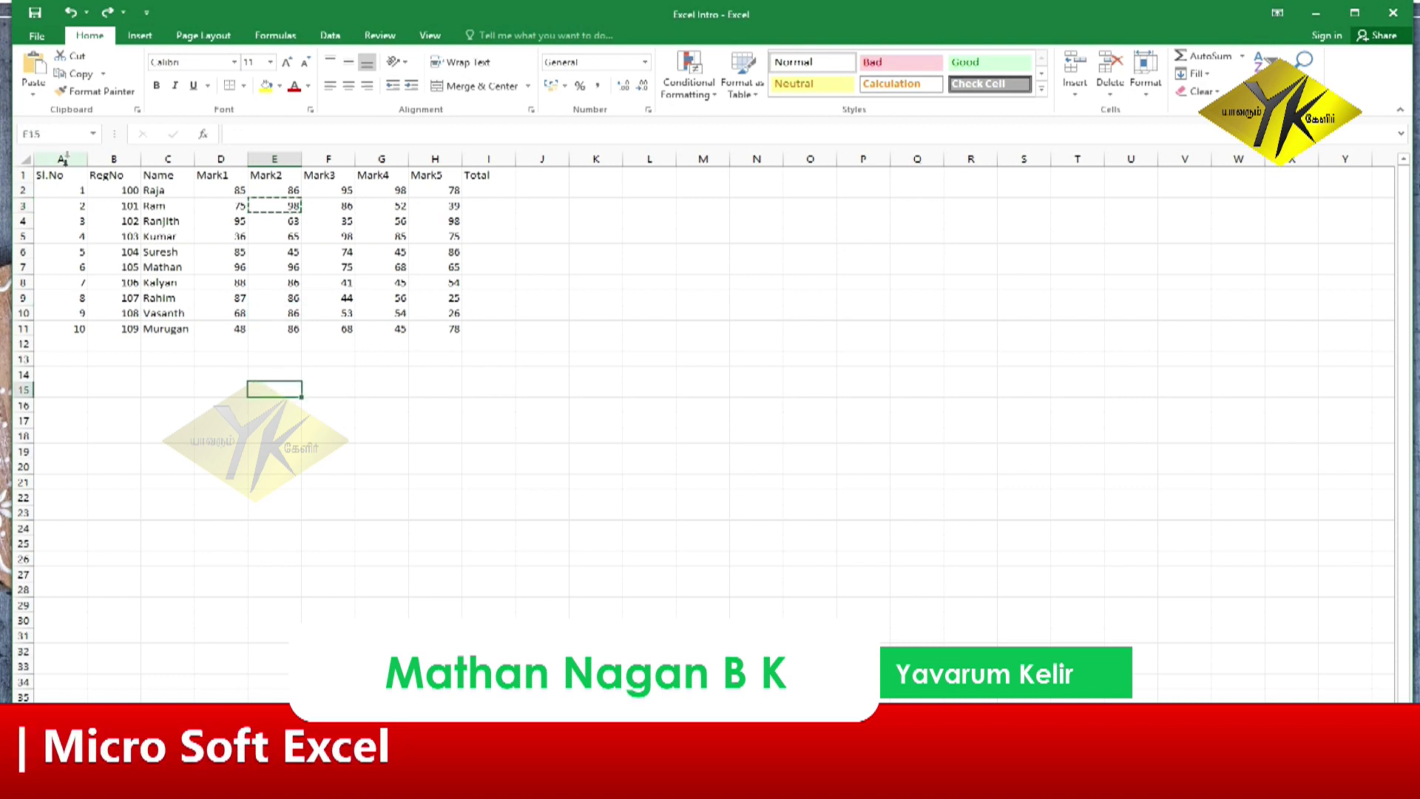
left_click(26, 77)
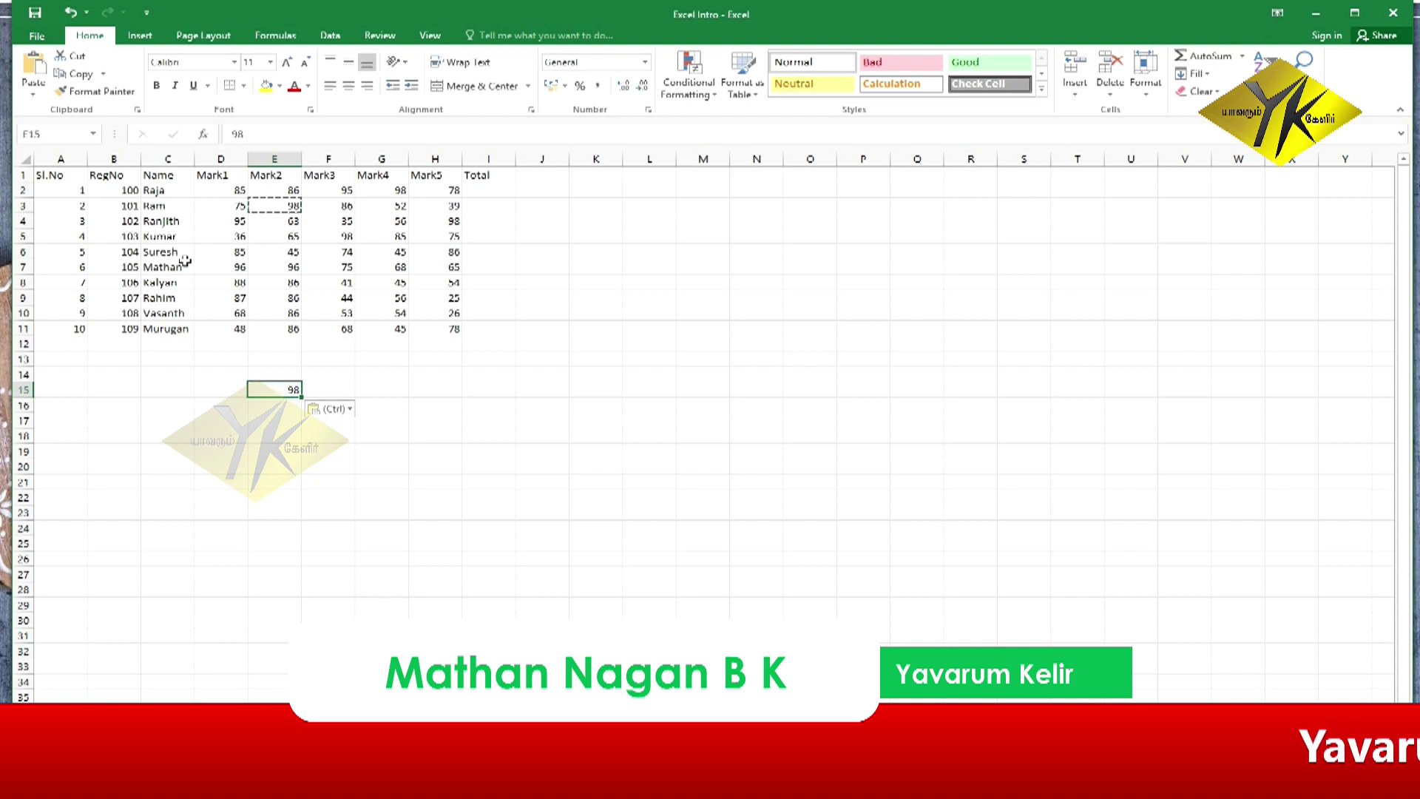
Step: Copy H2's mark 78 as a picture and paste the image at cell G17
left_click(104, 74)
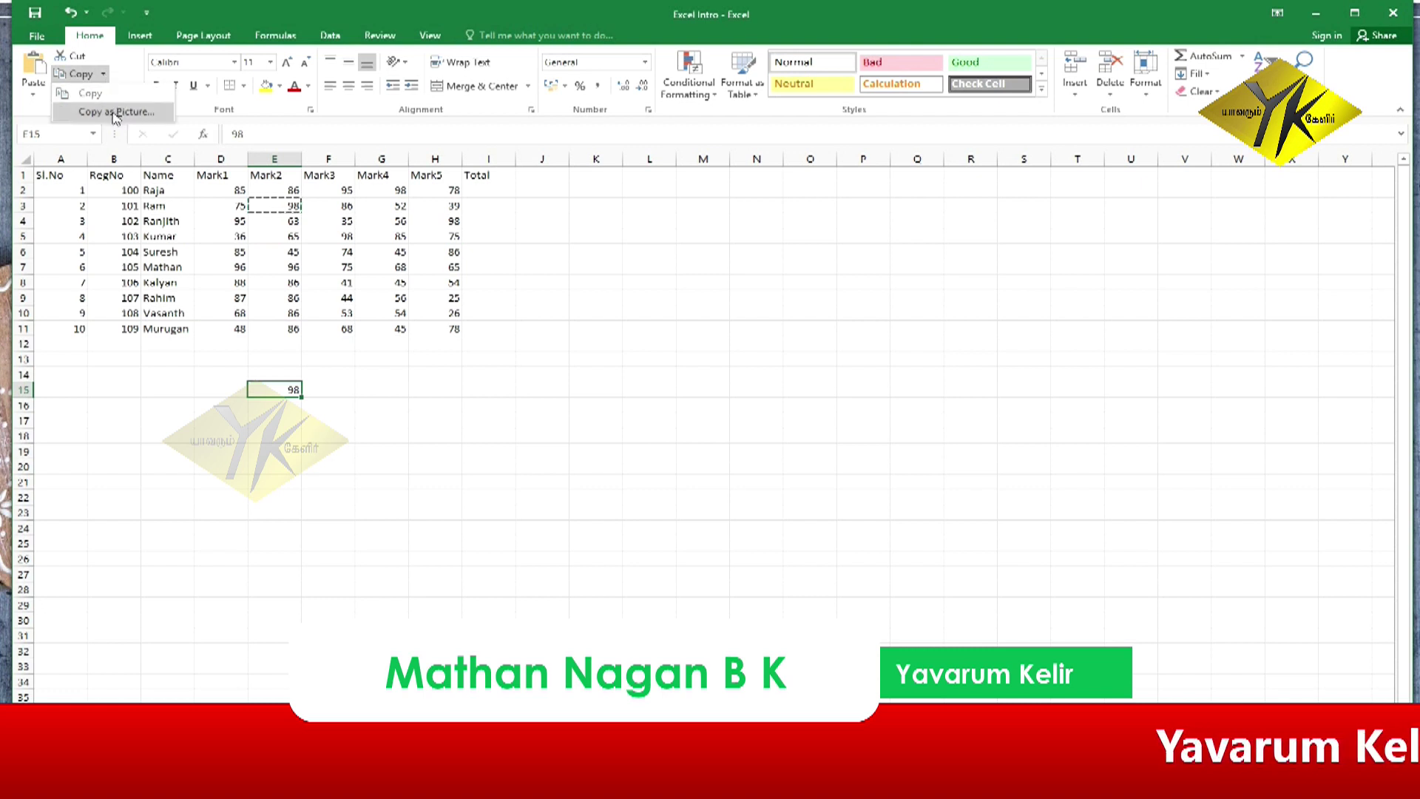
key("Escape")
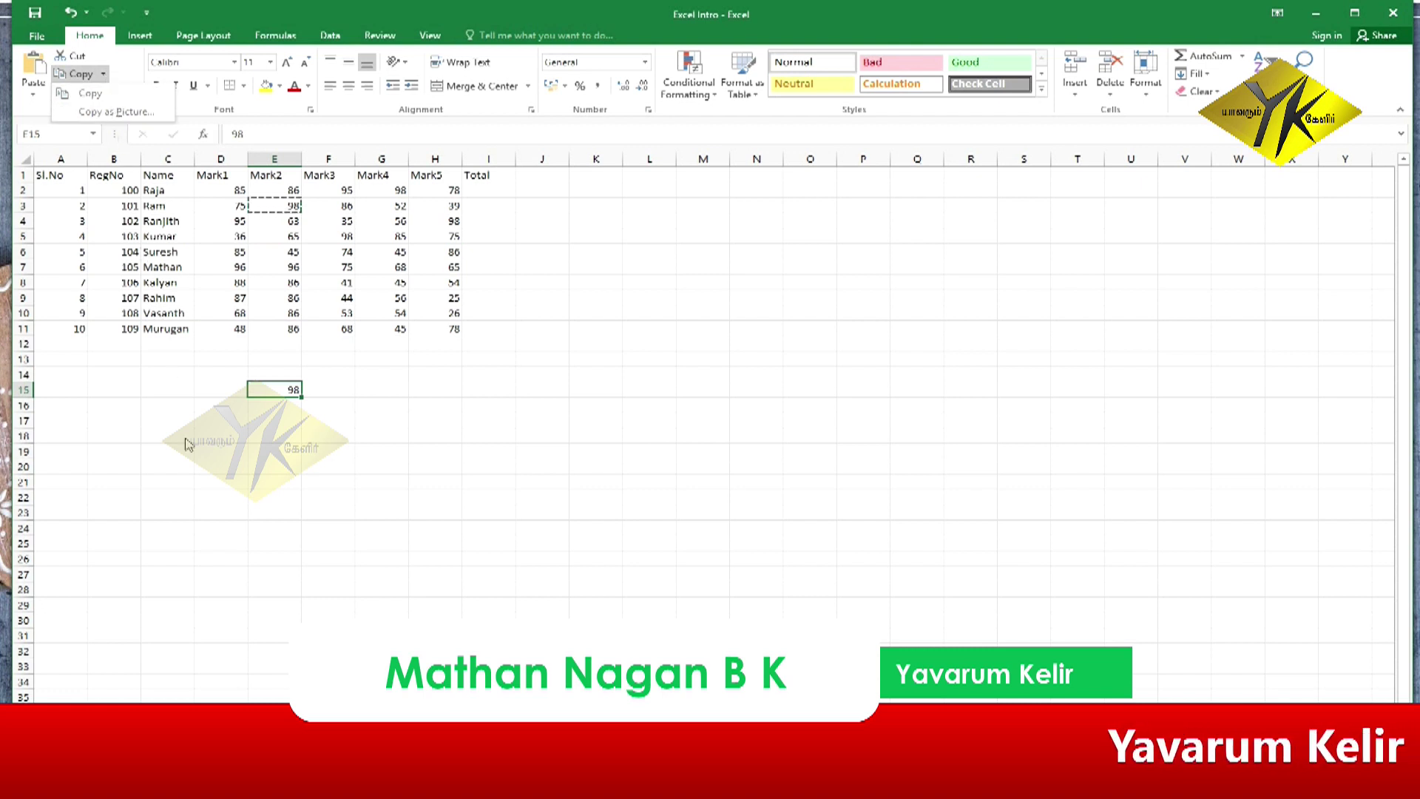
left_click(447, 191)
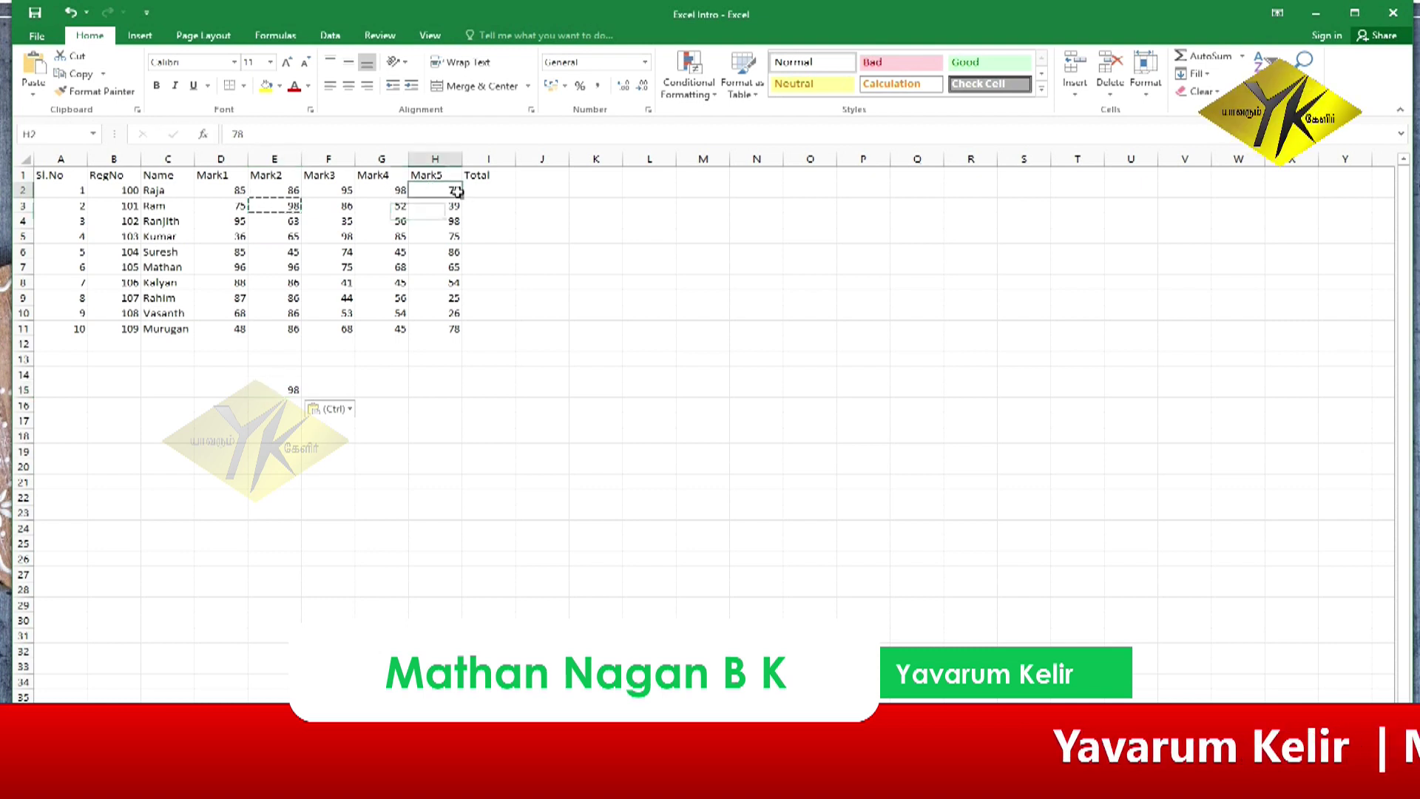
left_click(103, 74)
left_click(111, 110)
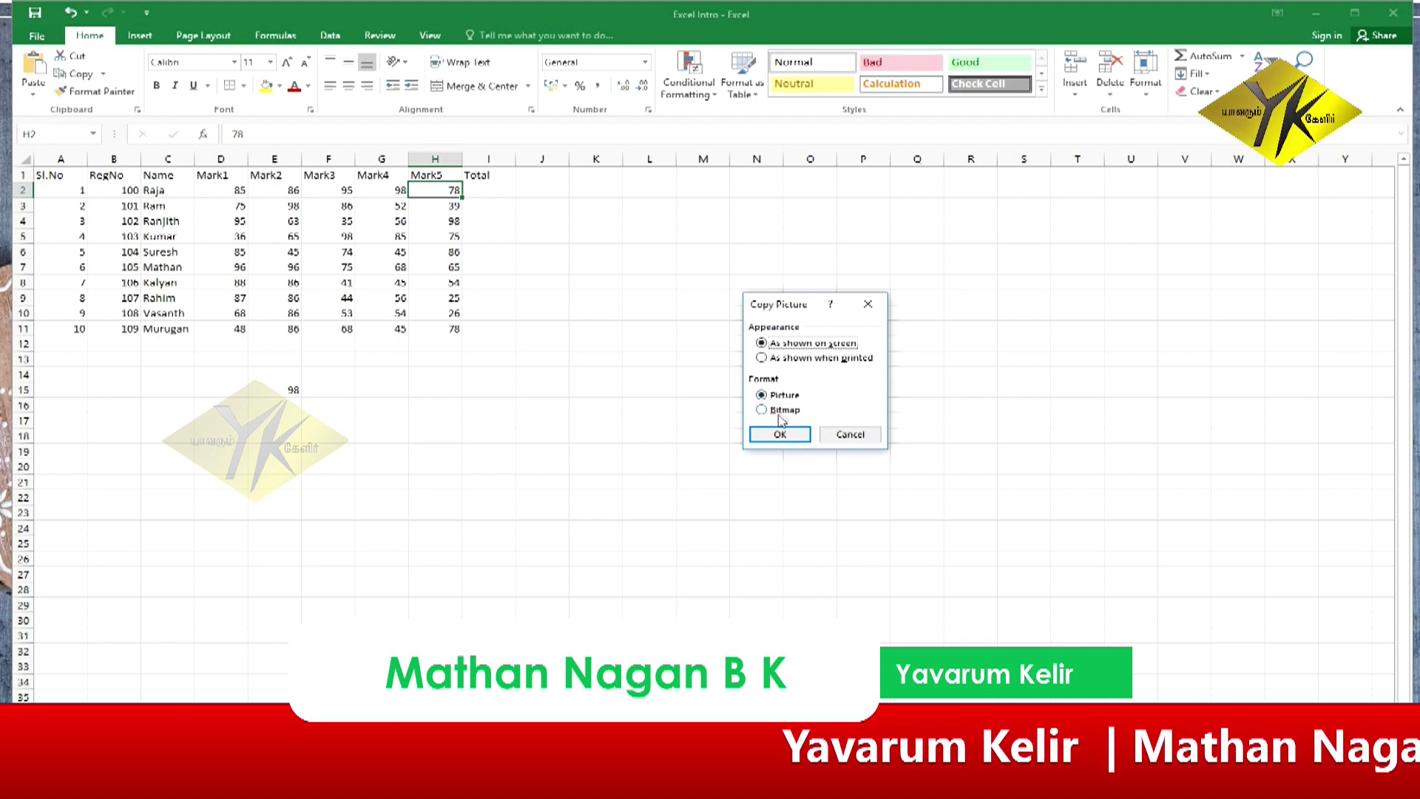
left_click(776, 438)
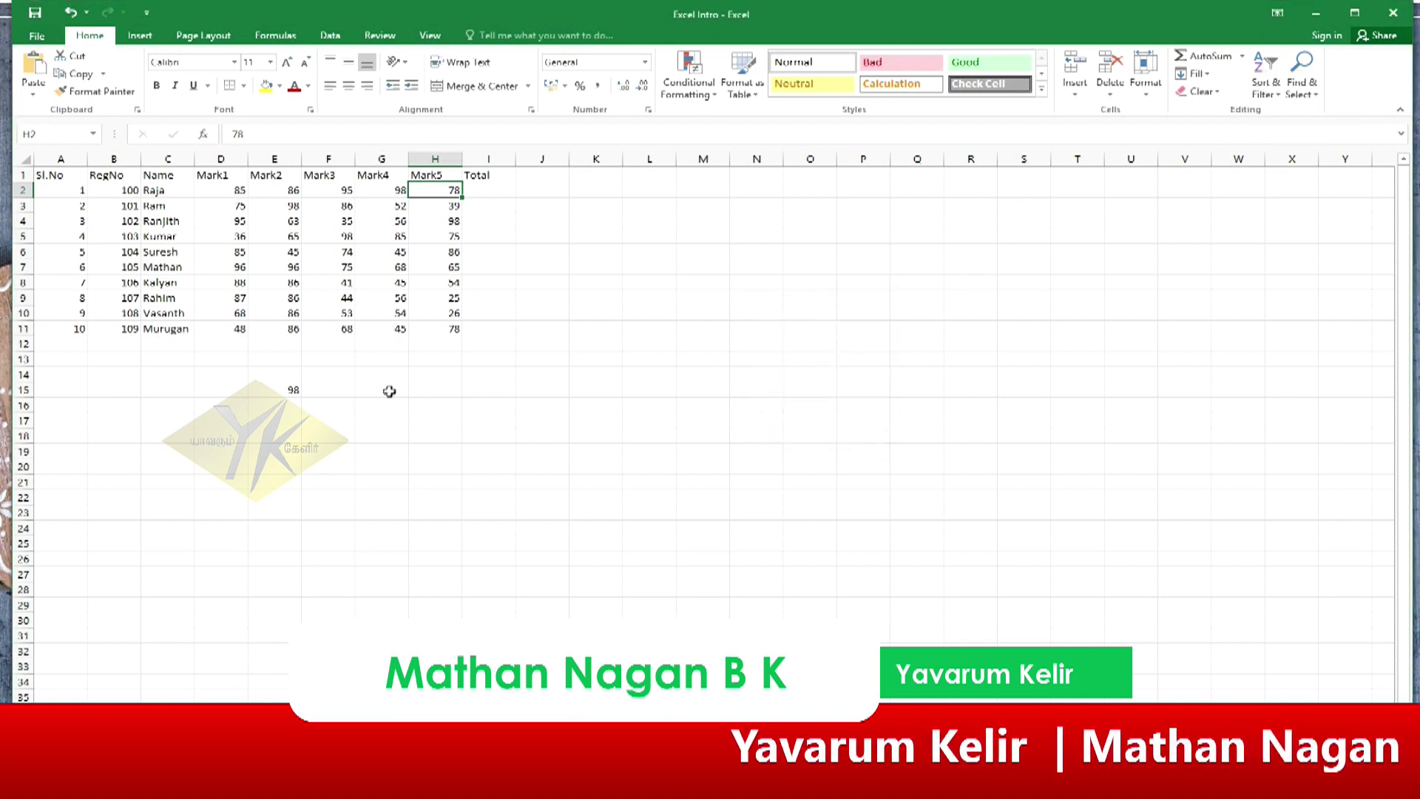
left_click(382, 417)
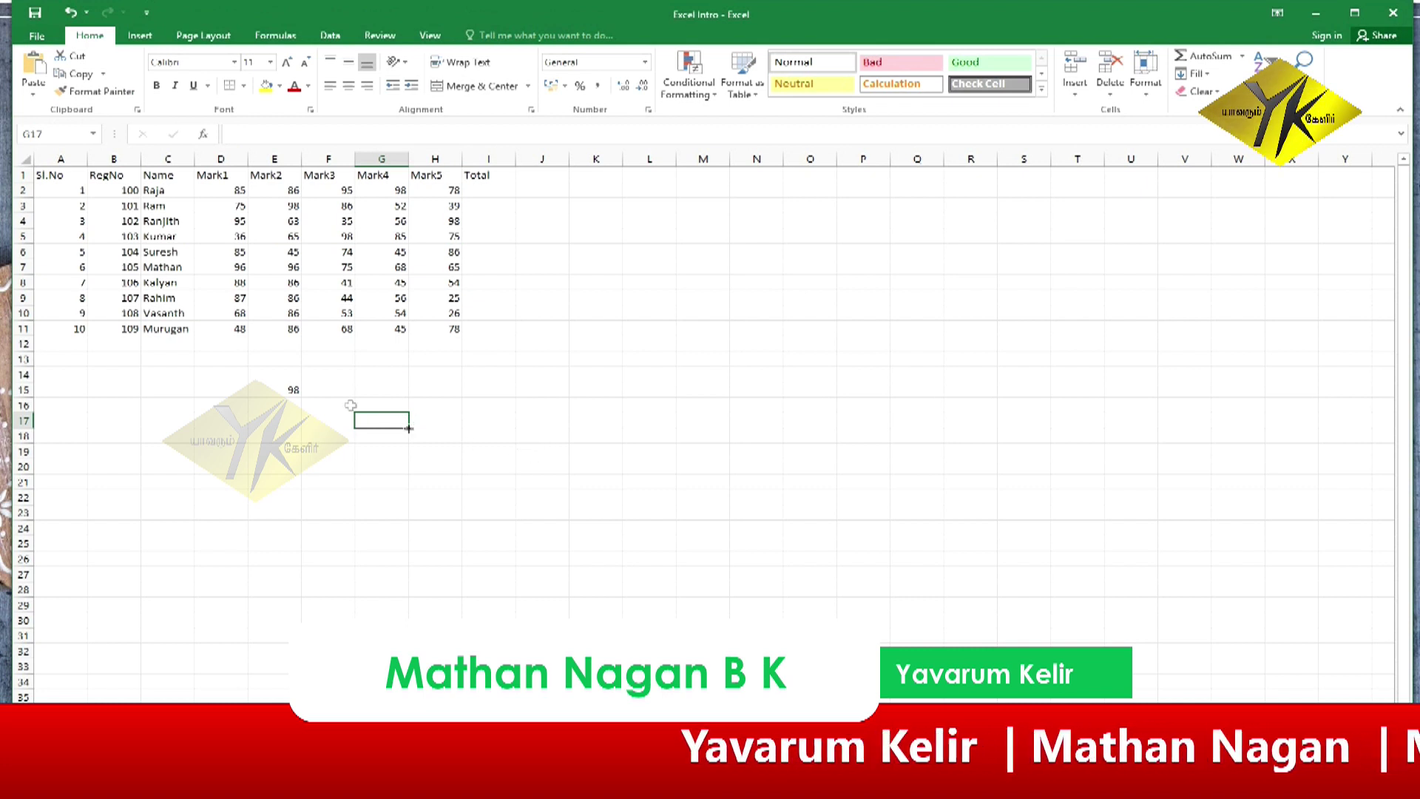
left_click(38, 71)
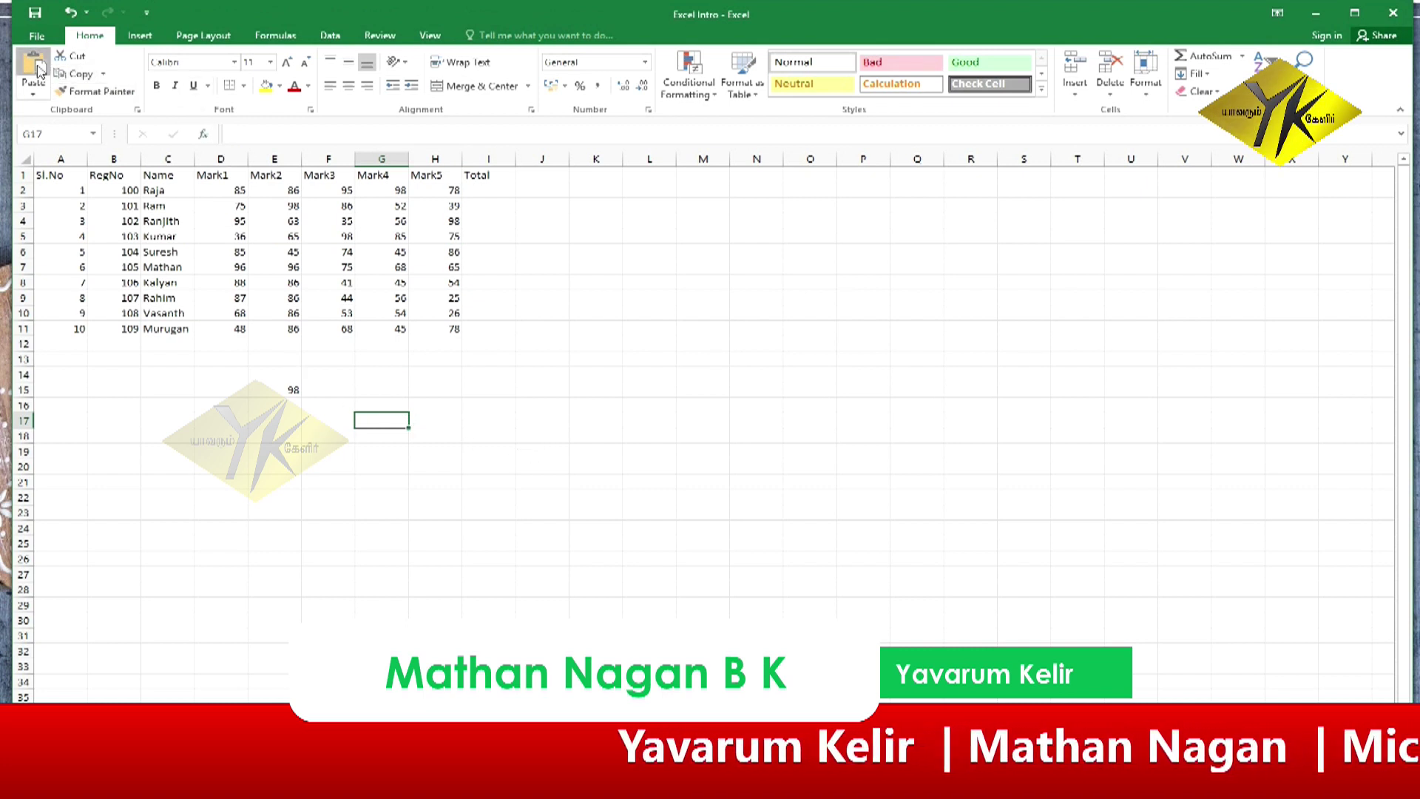
left_click(495, 552)
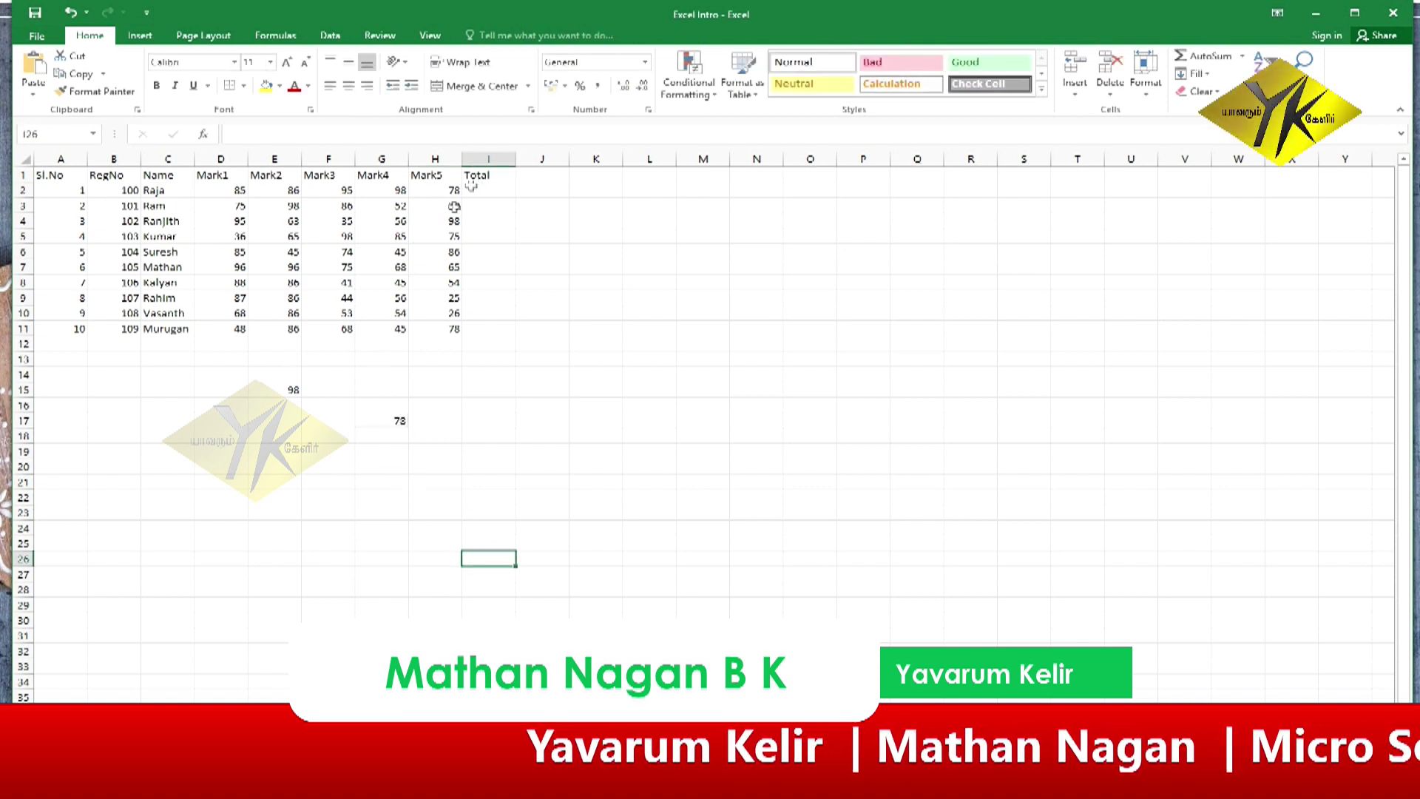
Step: Edit the E15 value from 98 to 908
left_click(391, 423)
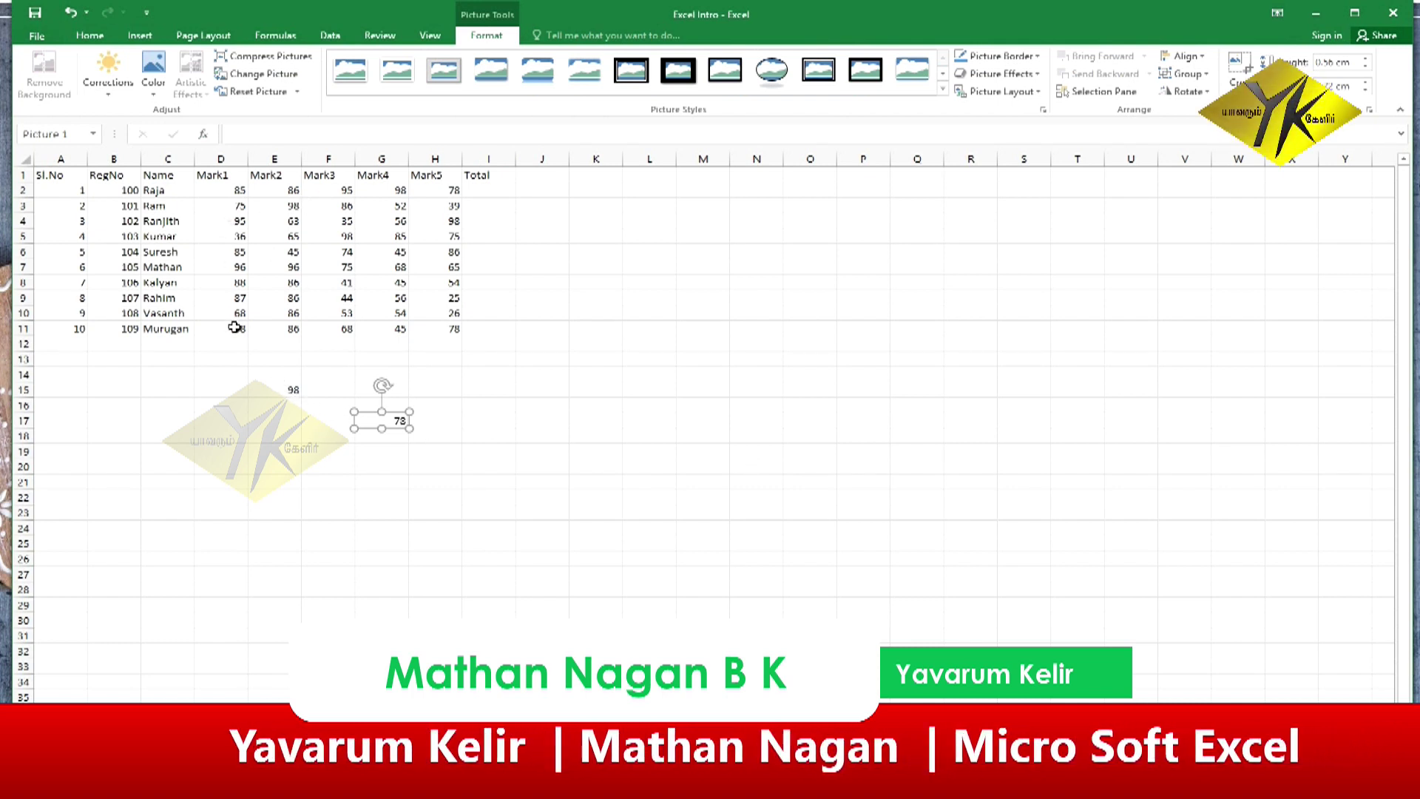
left_click(294, 390)
double_click(299, 390)
key("Escape")
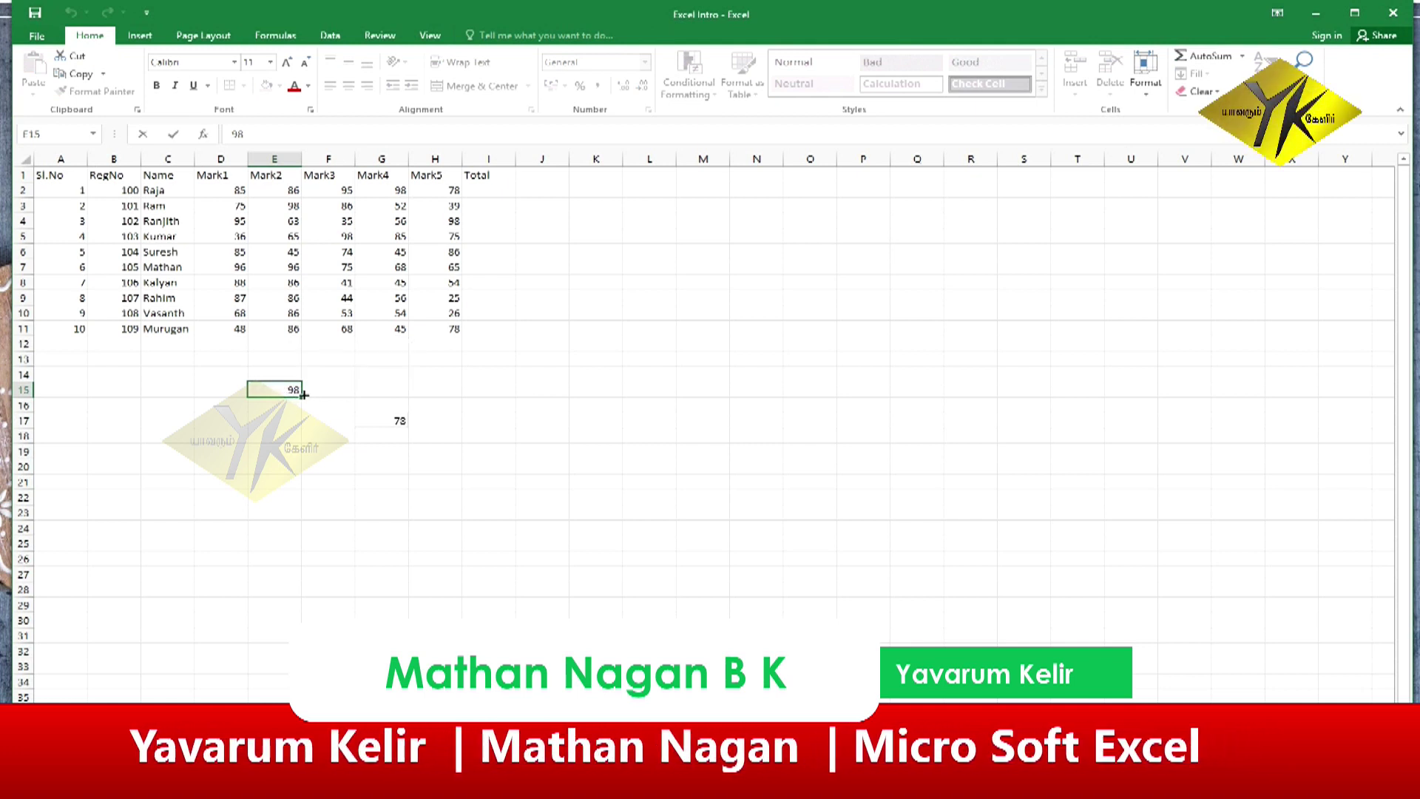
type("0")
left_click(275, 466)
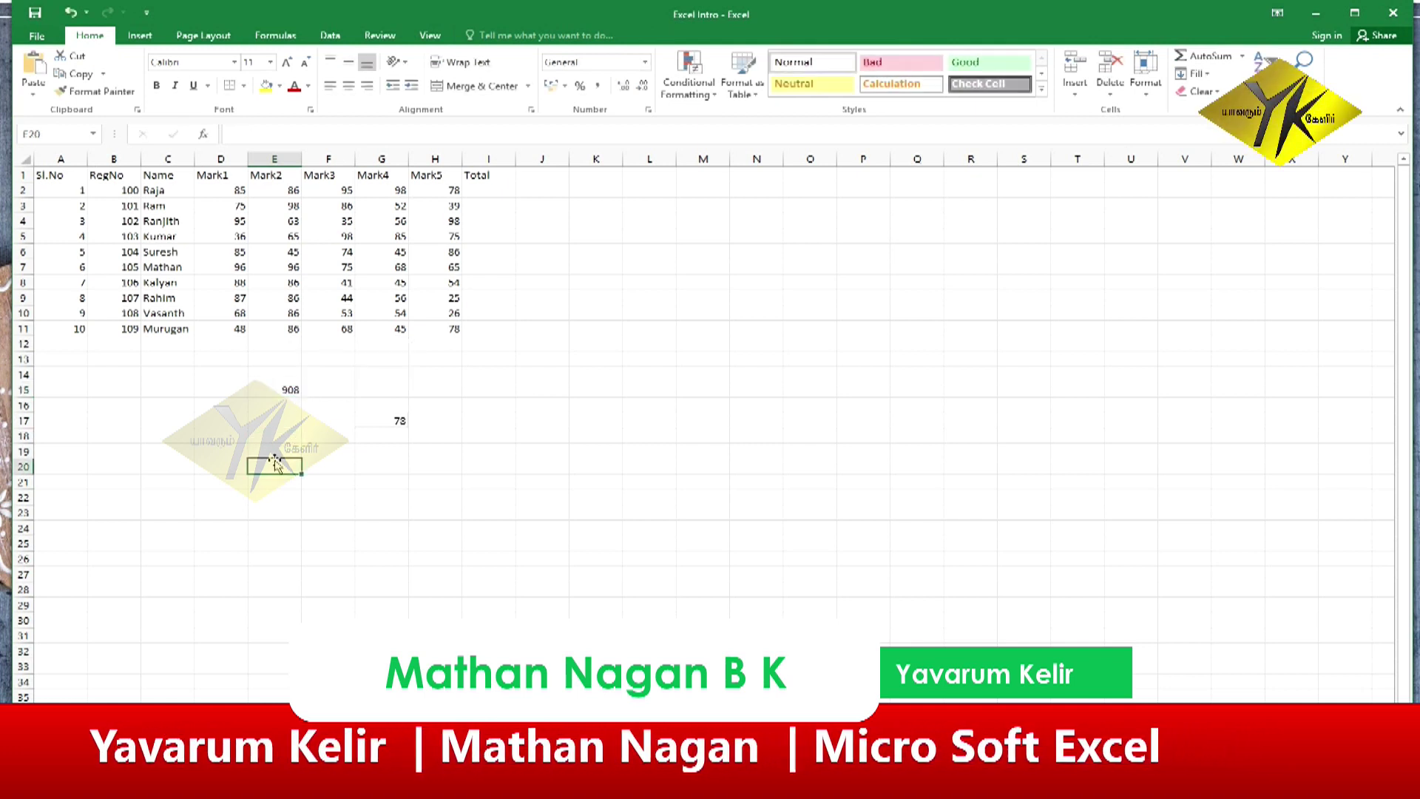
Step: Clear the 78 picture and the scratch range E14:I23 below the marks table
left_click(395, 428)
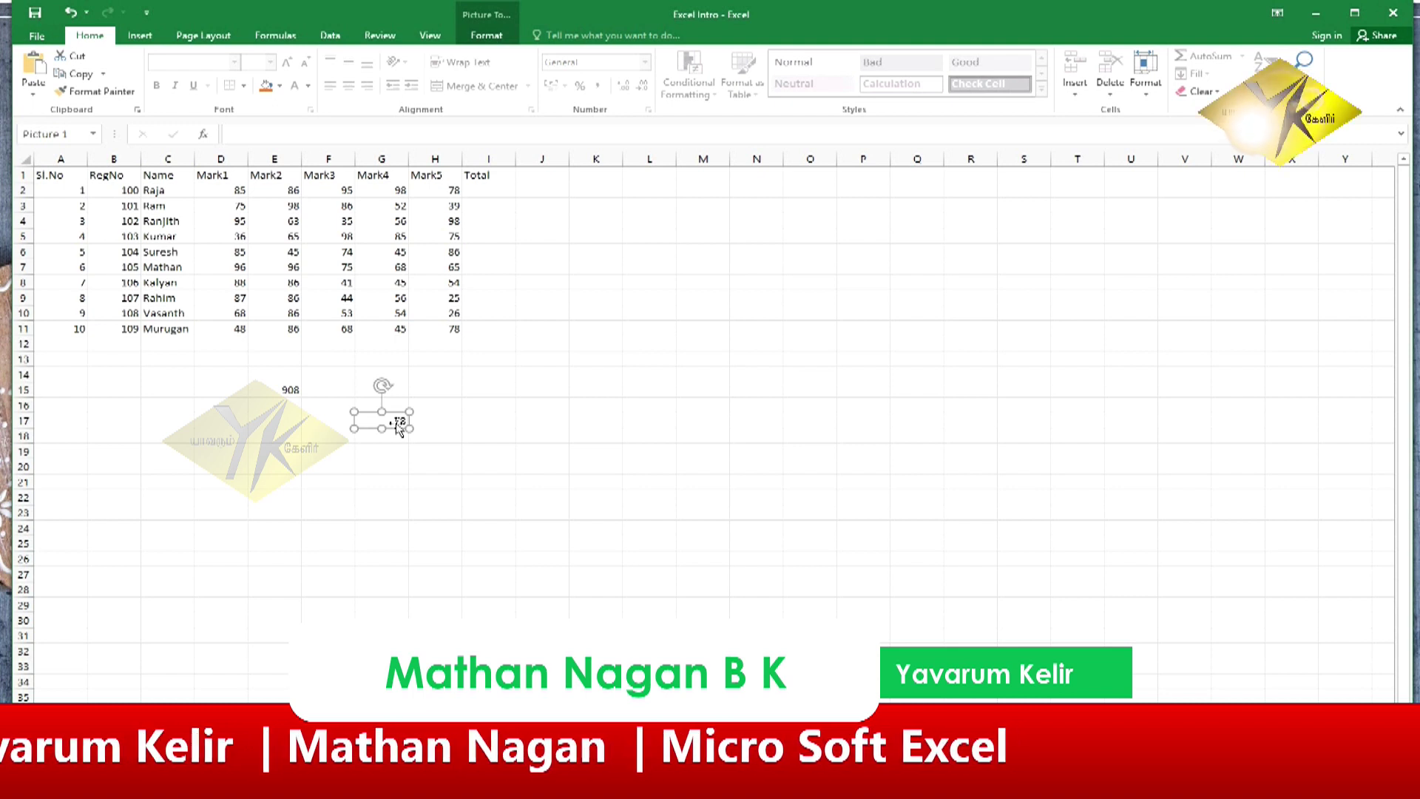
left_click(438, 191)
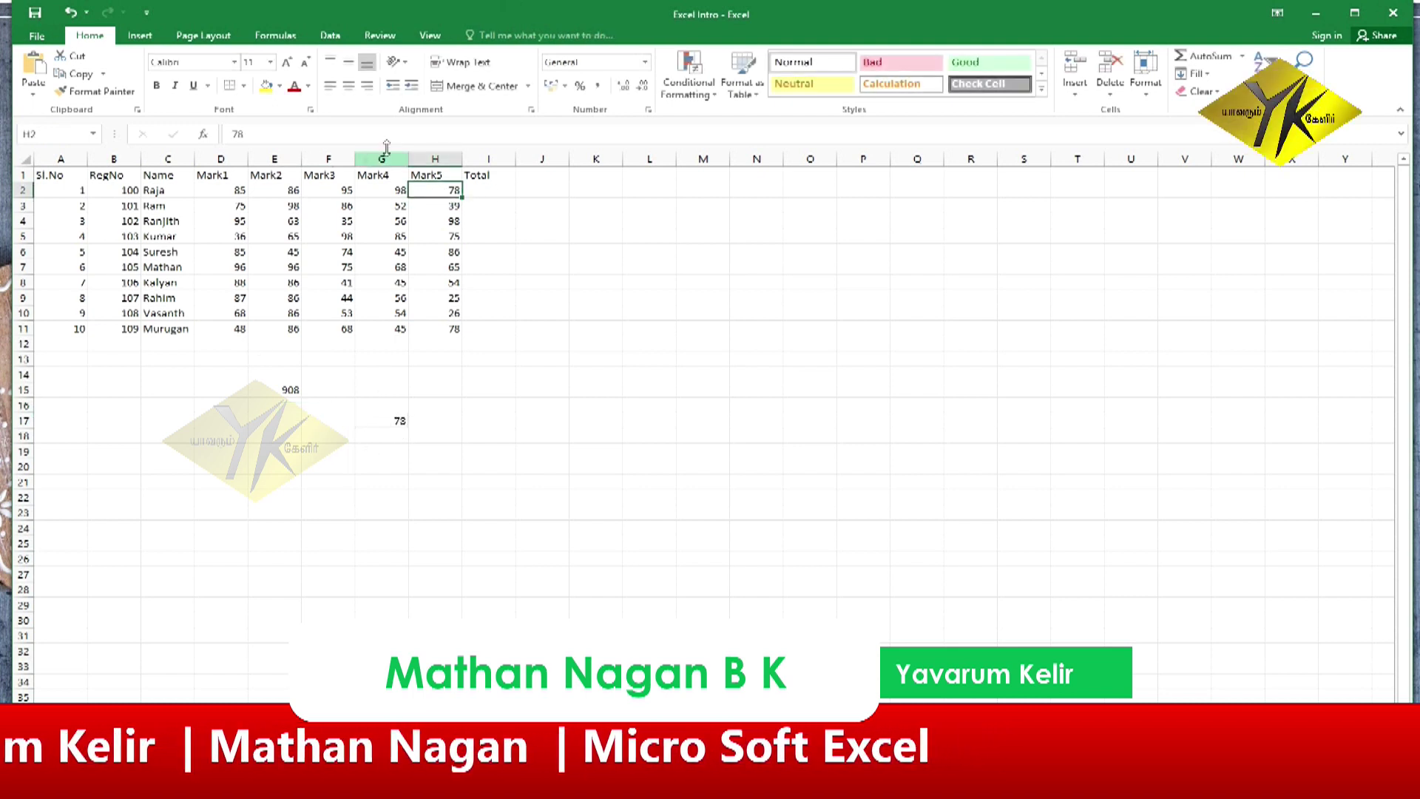
left_click(103, 74)
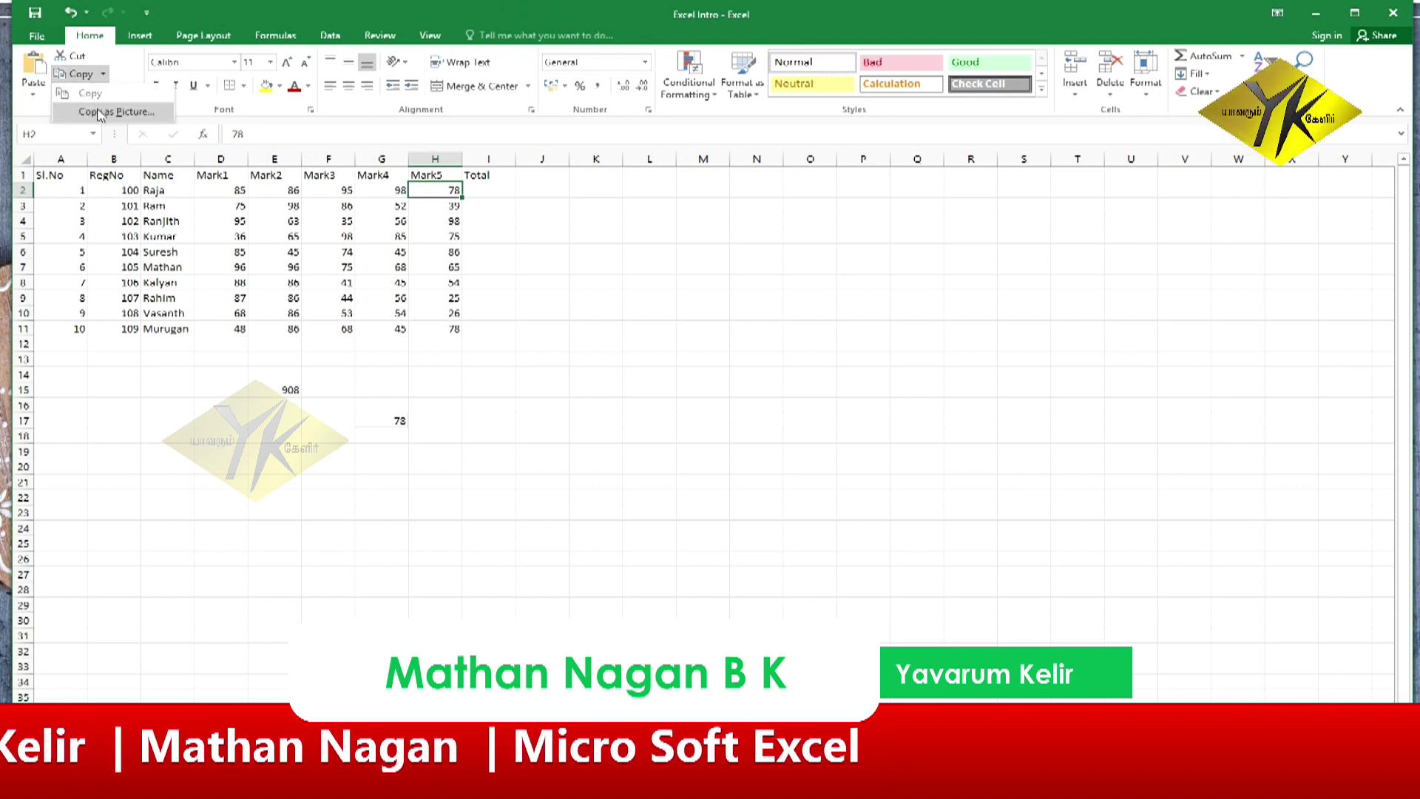
left_click(604, 371)
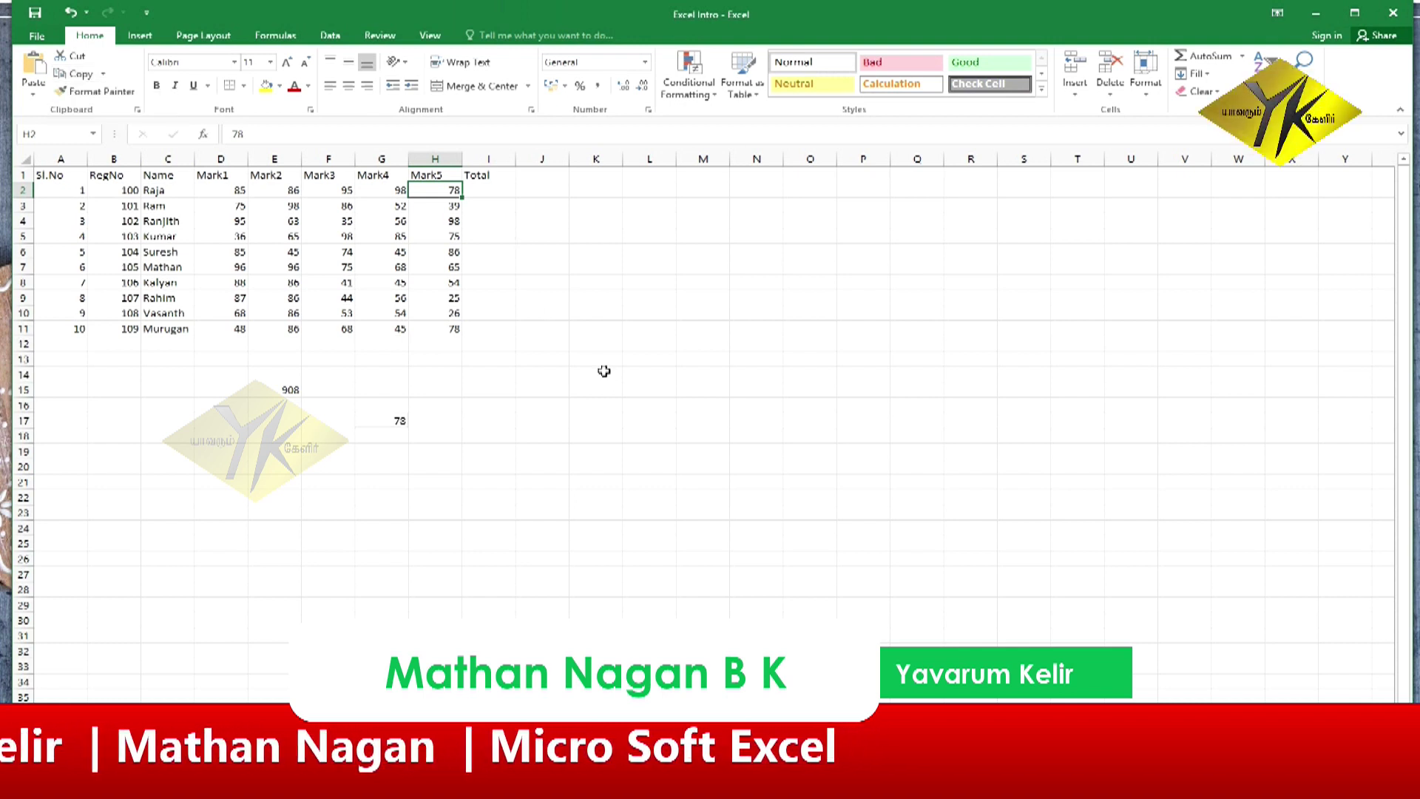
left_click(381, 425)
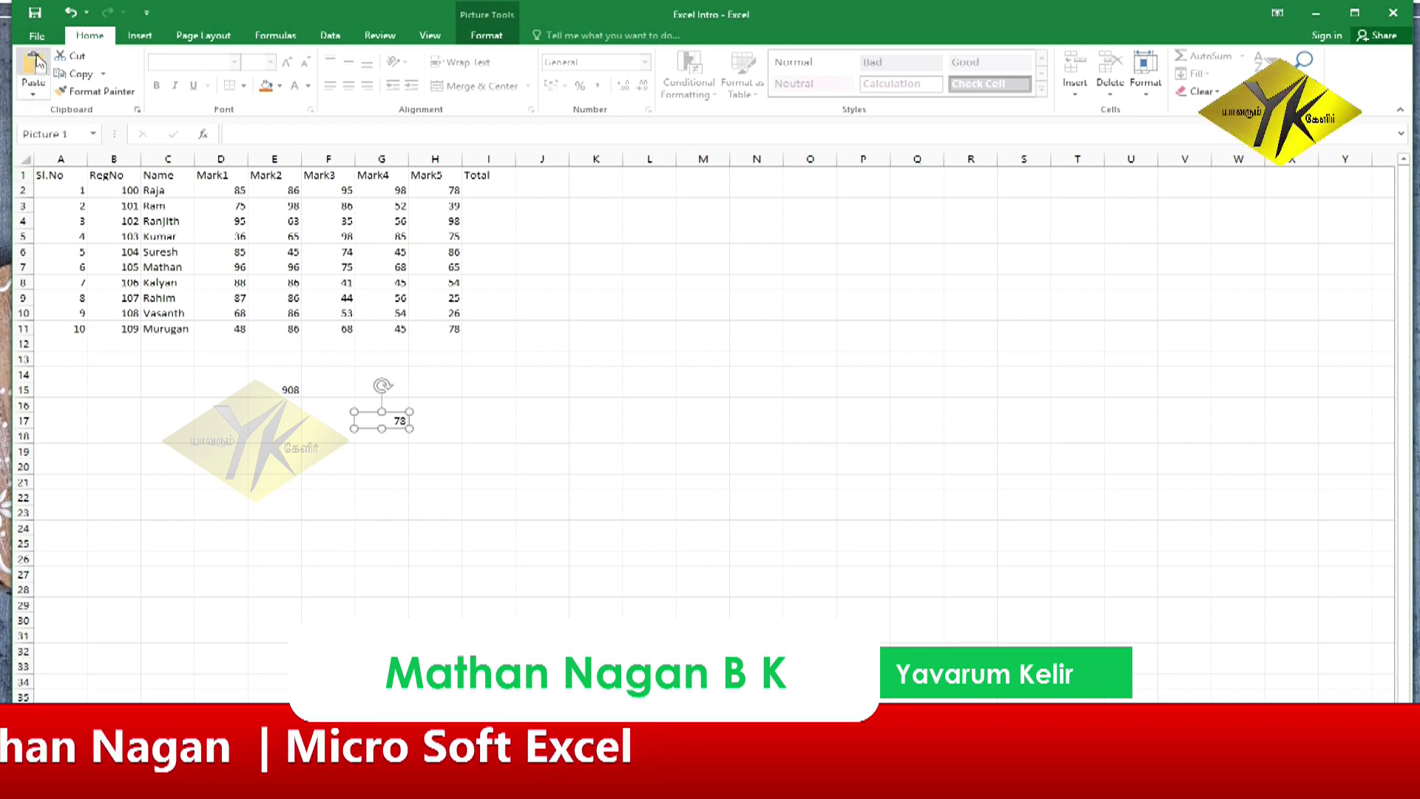
left_click_drag(255, 373, 499, 510)
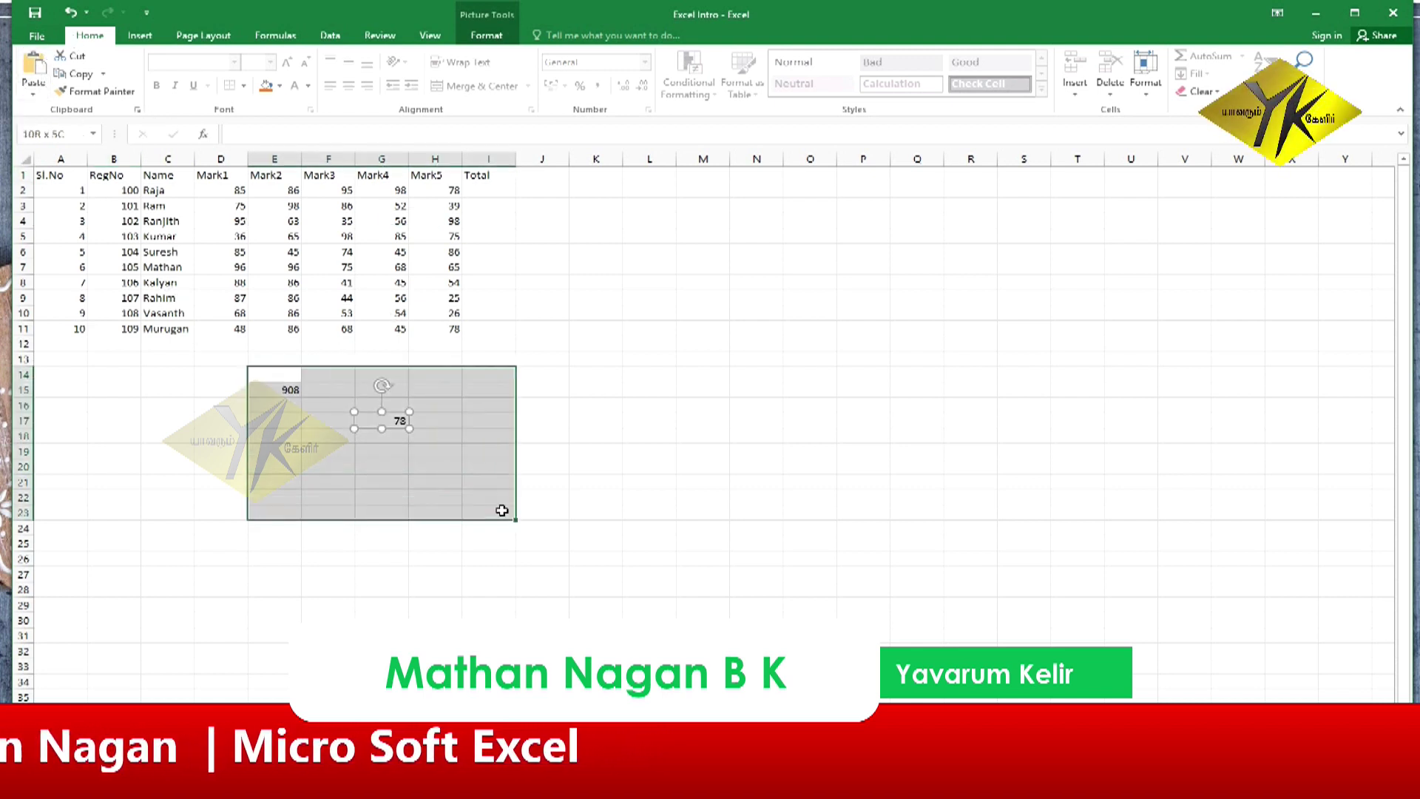
left_click(400, 418)
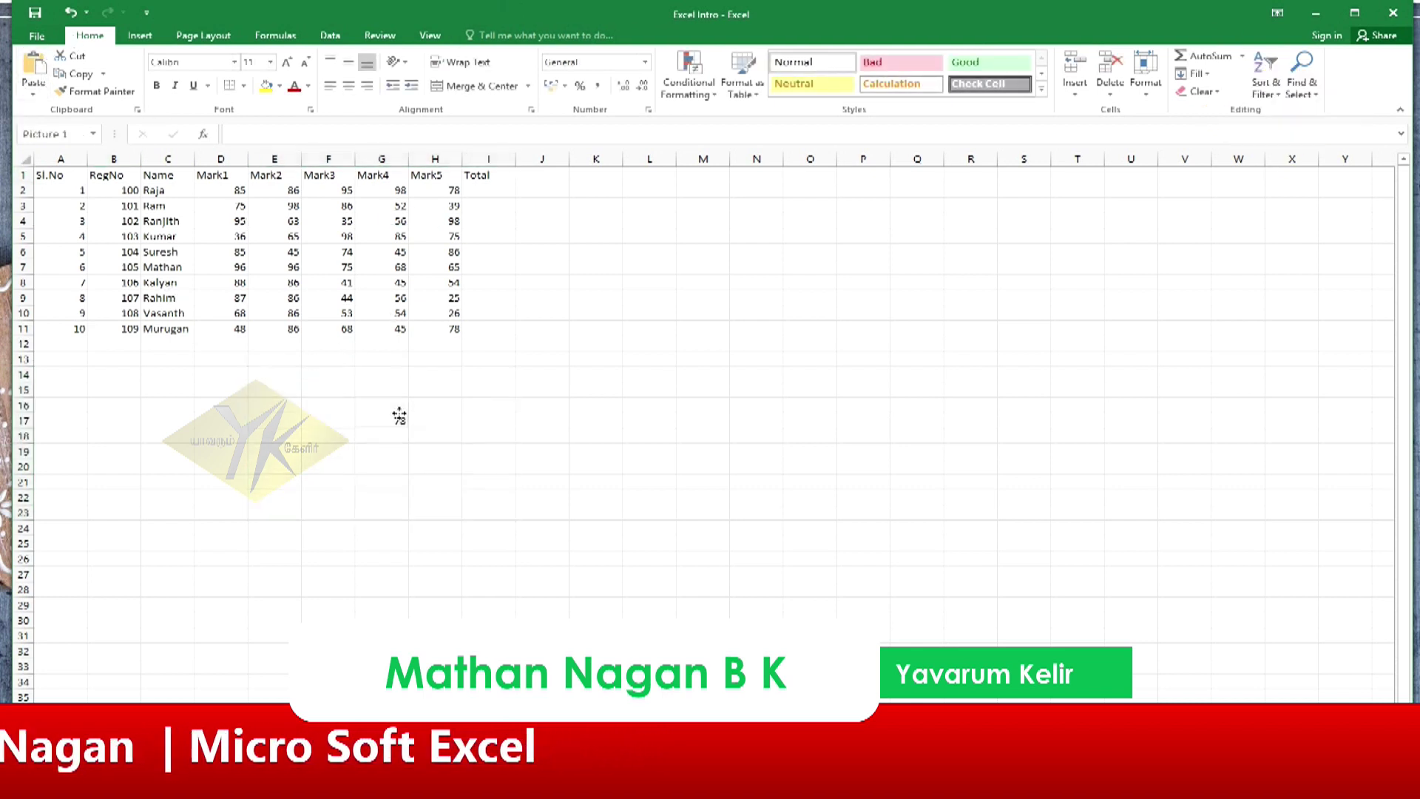
key("Escape")
left_click(118, 436)
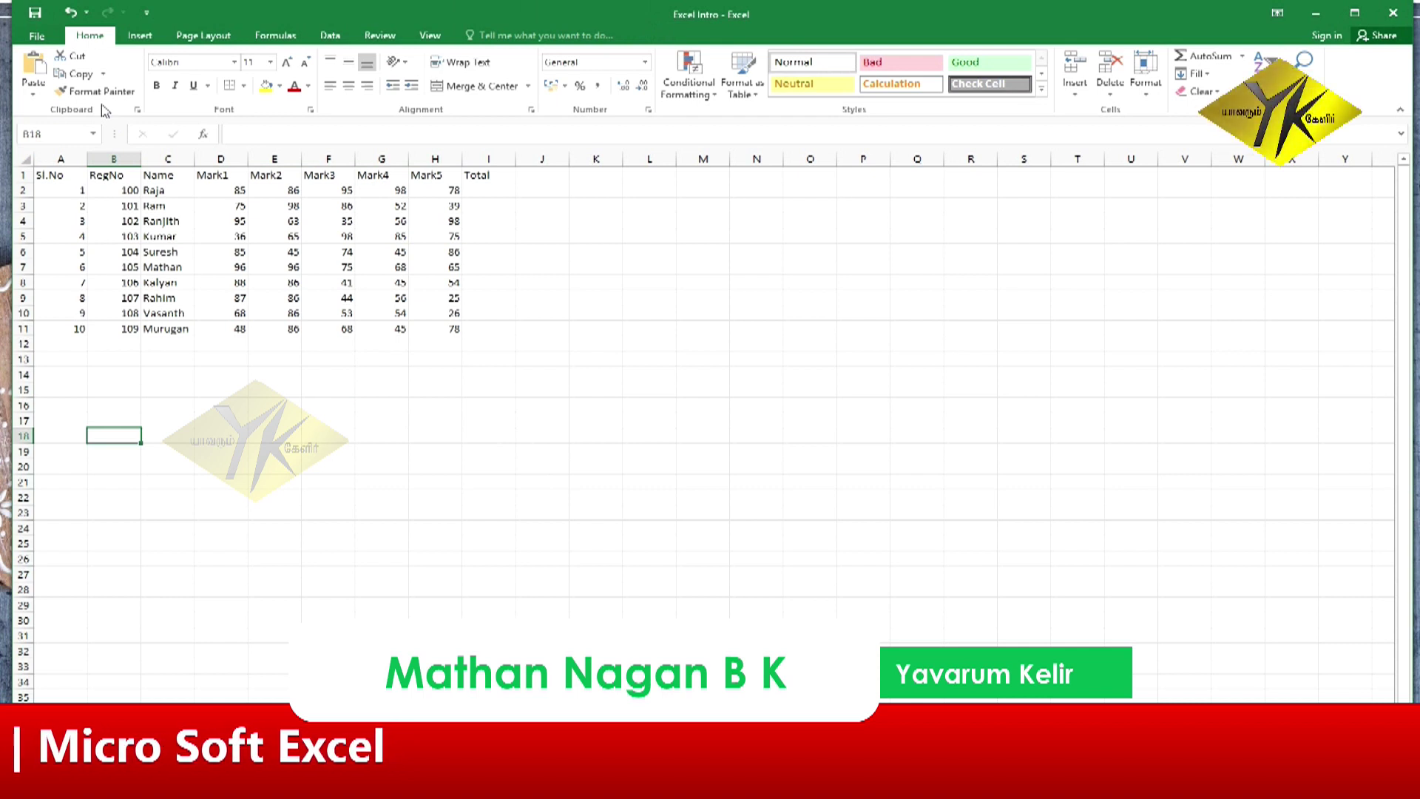
Step: Undo the last edit and Format-Paint B1's red bold Times New Roman 14 style onto C1:I1
key("ctrl+z")
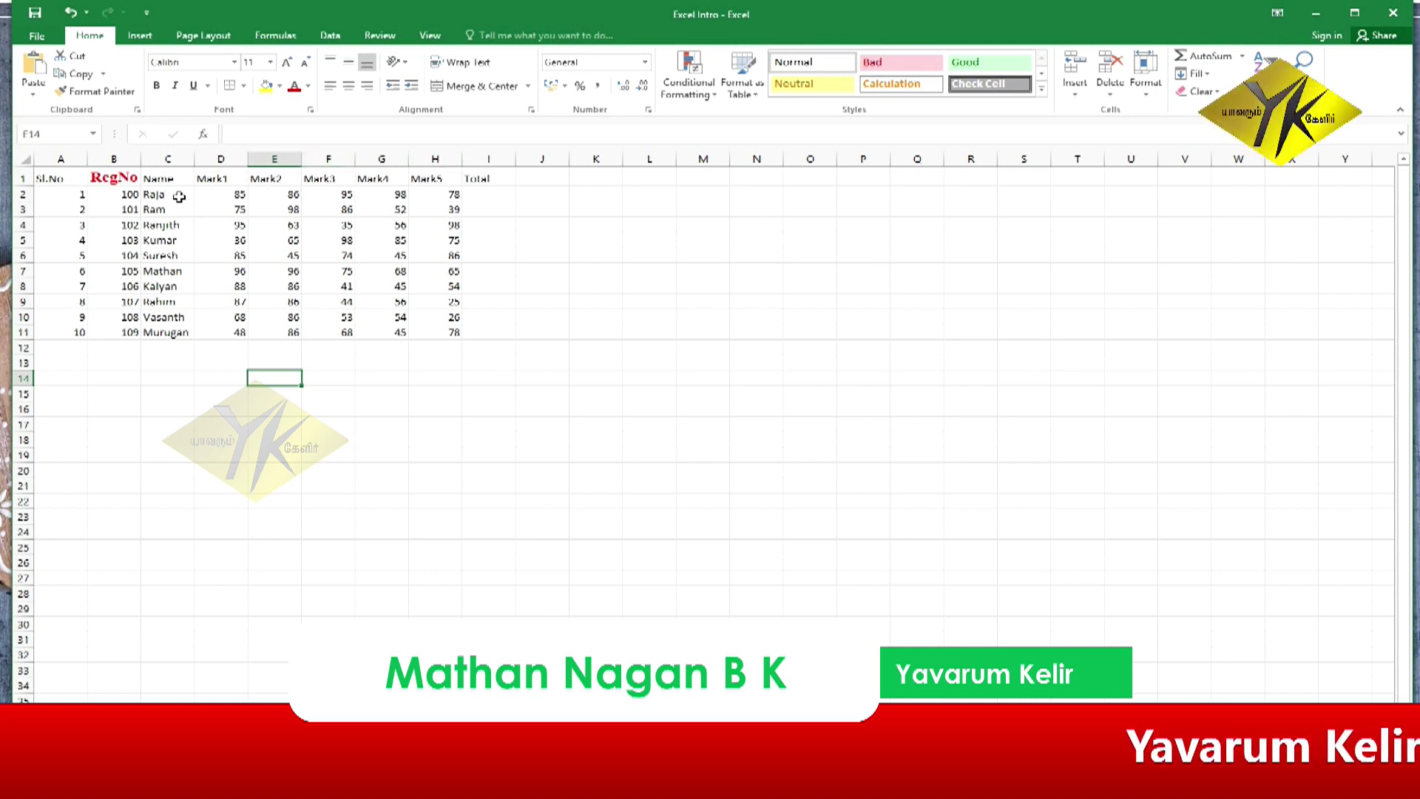
left_click(120, 179)
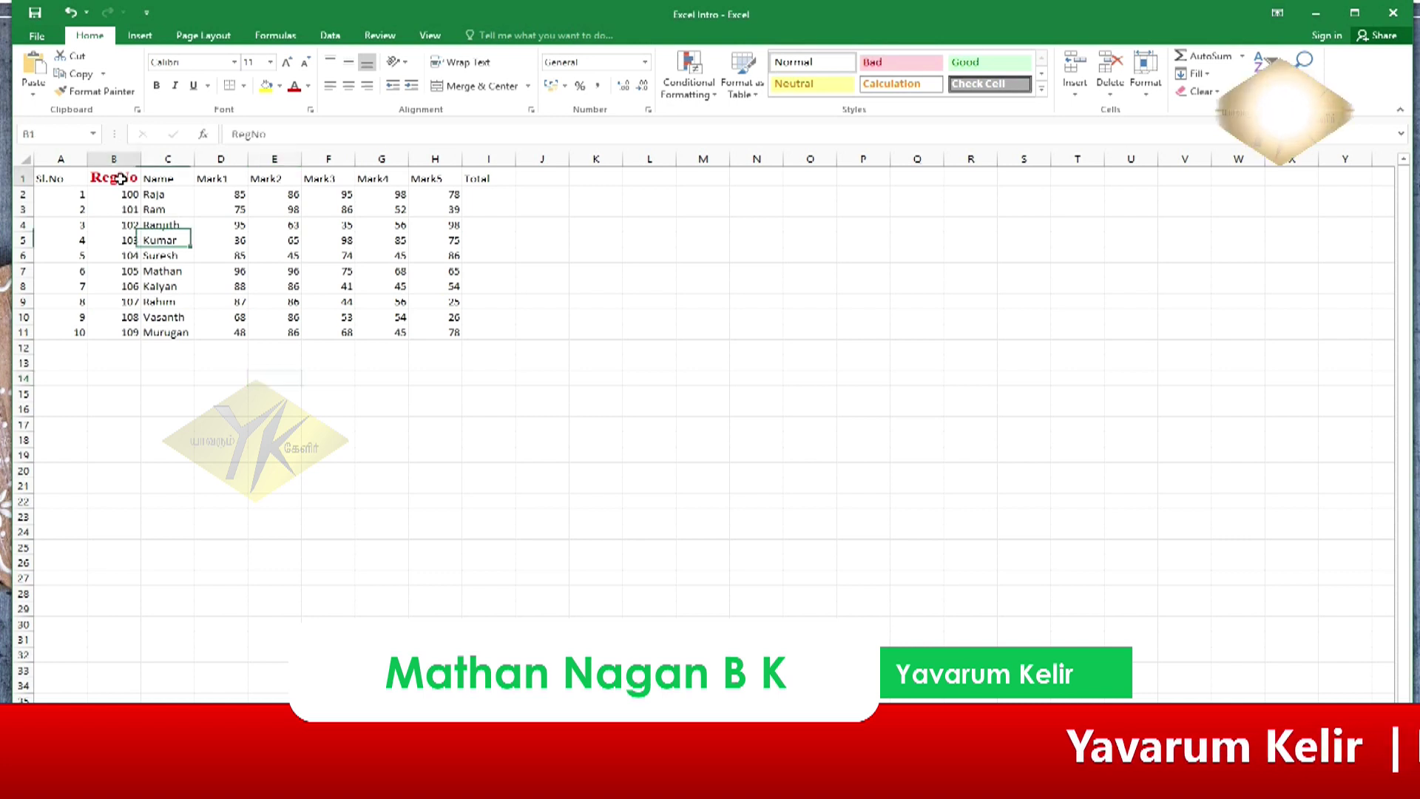
left_click(103, 92)
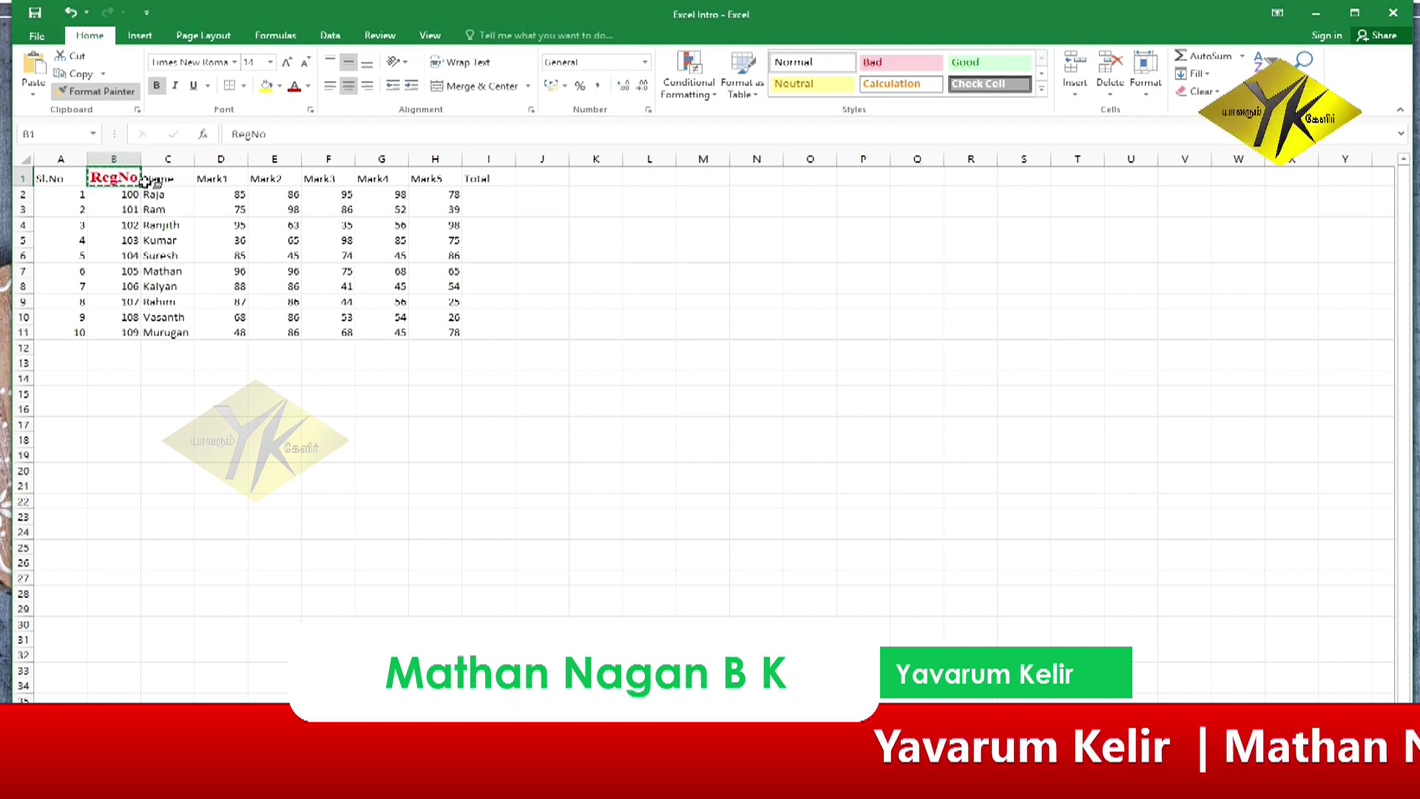
left_click_drag(157, 178, 473, 180)
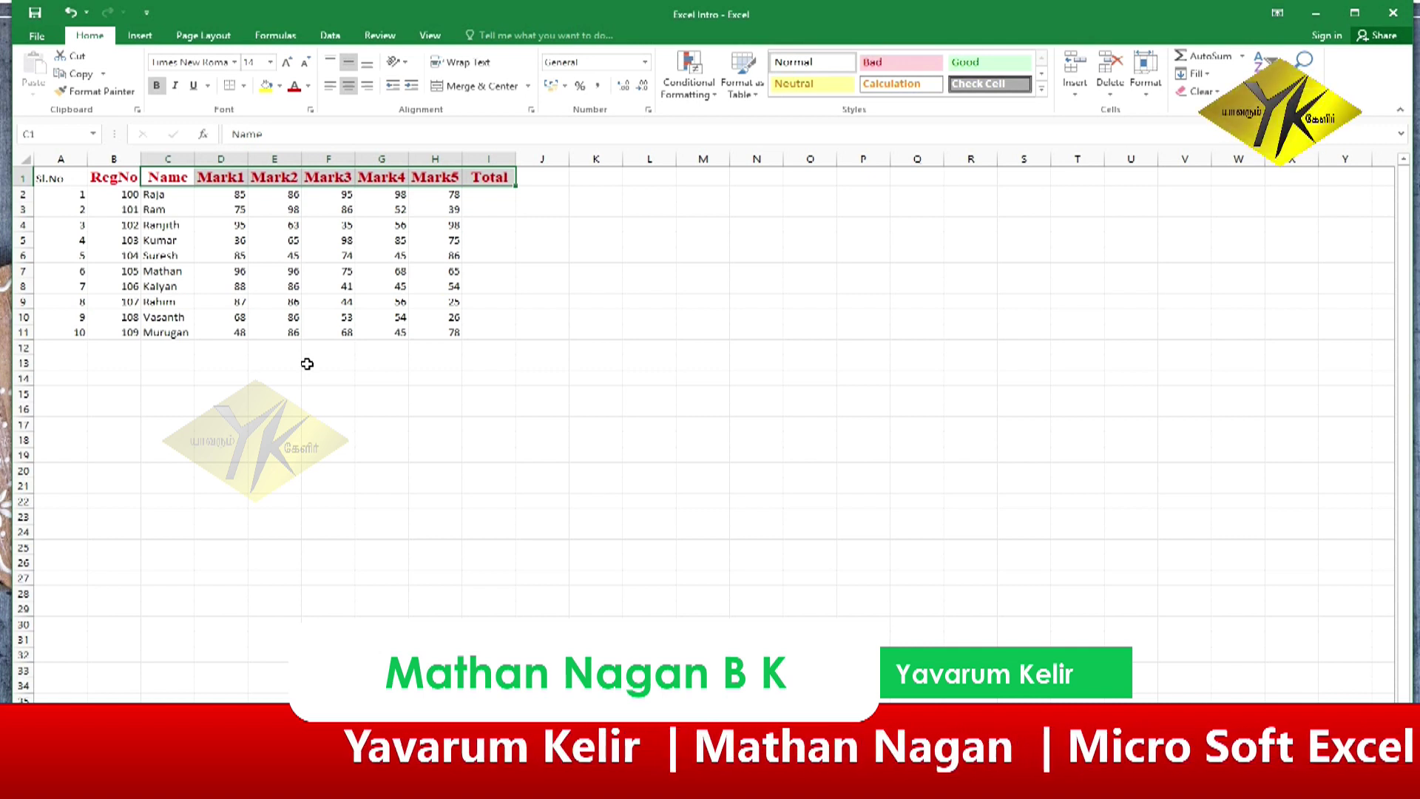
left_click(297, 397)
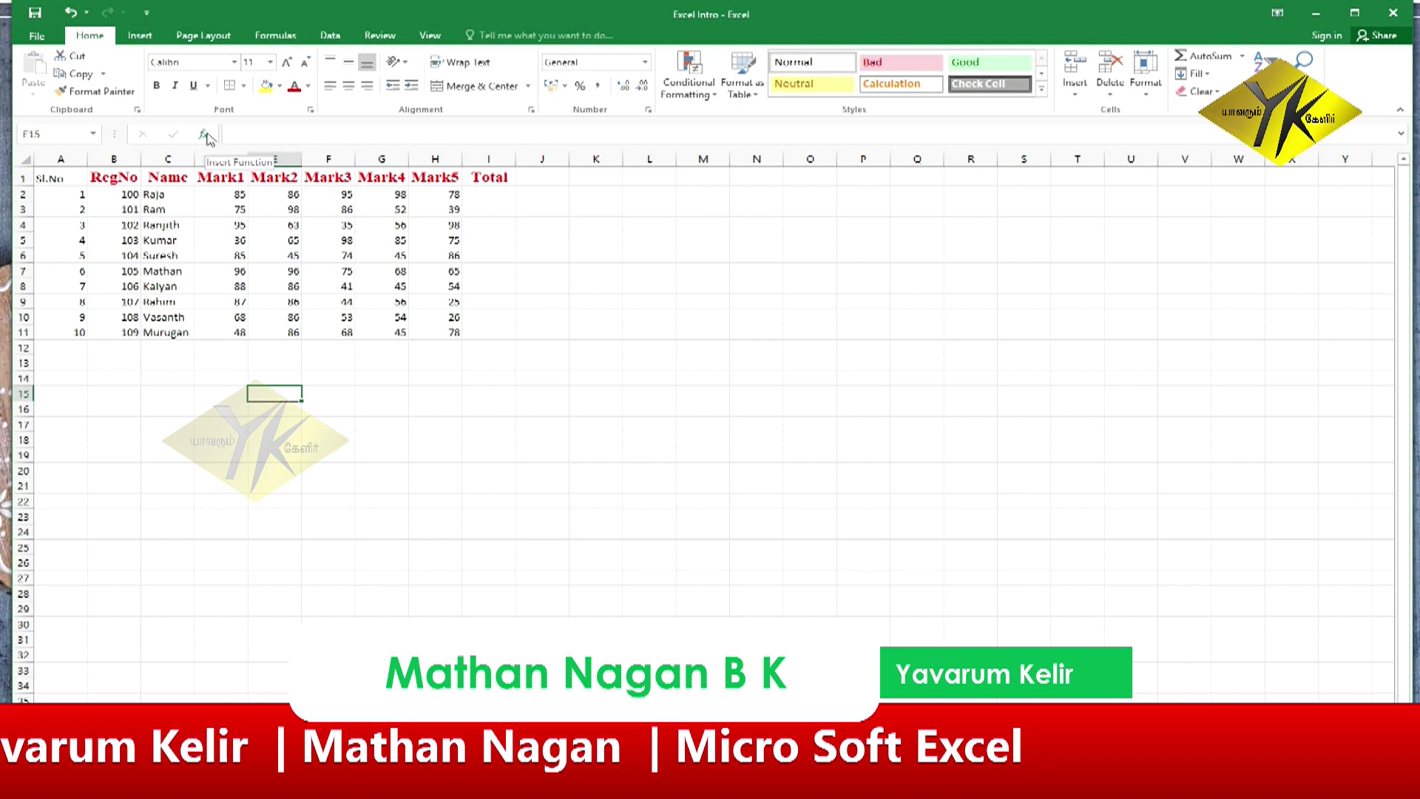
left_click(421, 370)
left_click(422, 394)
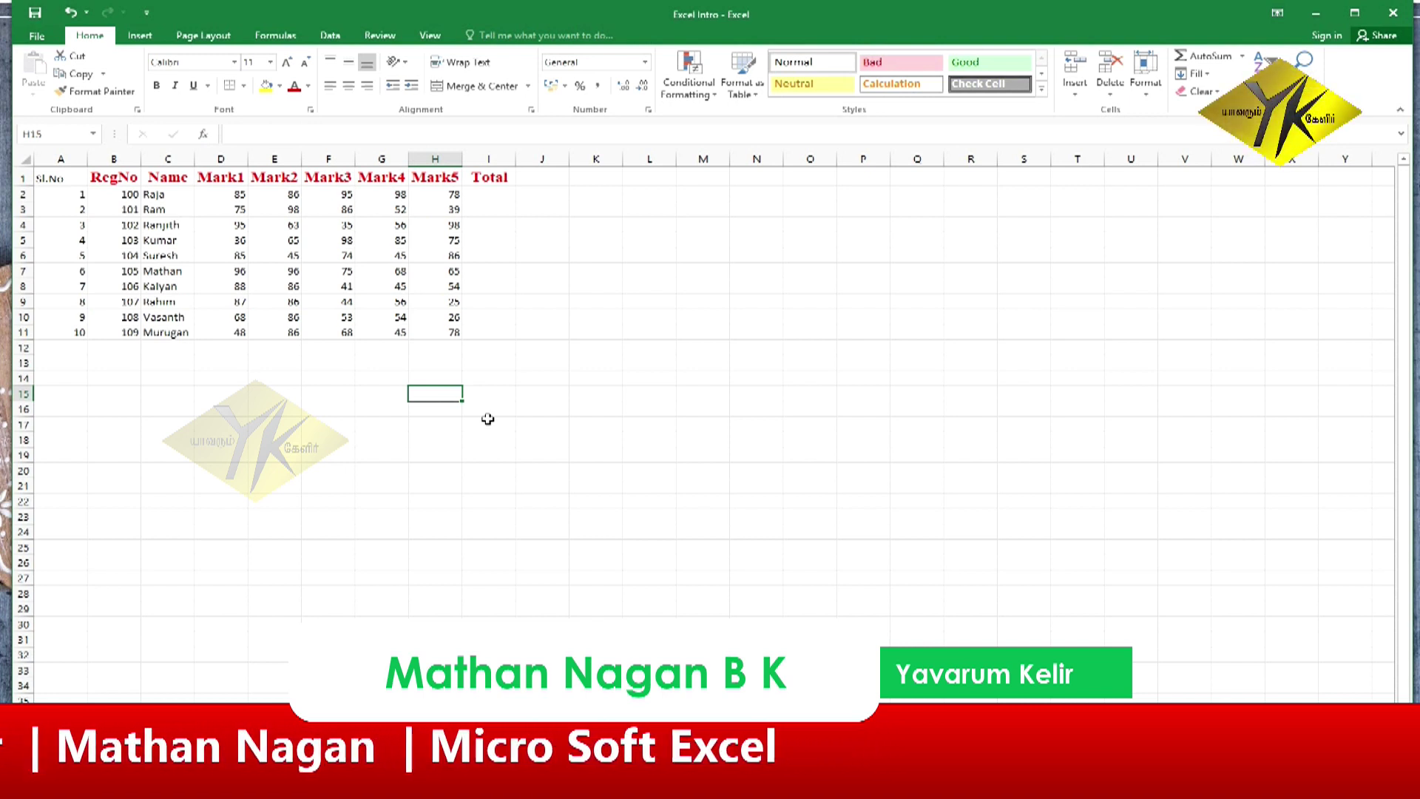
left_click(485, 195)
left_click(339, 194)
left_click(440, 194)
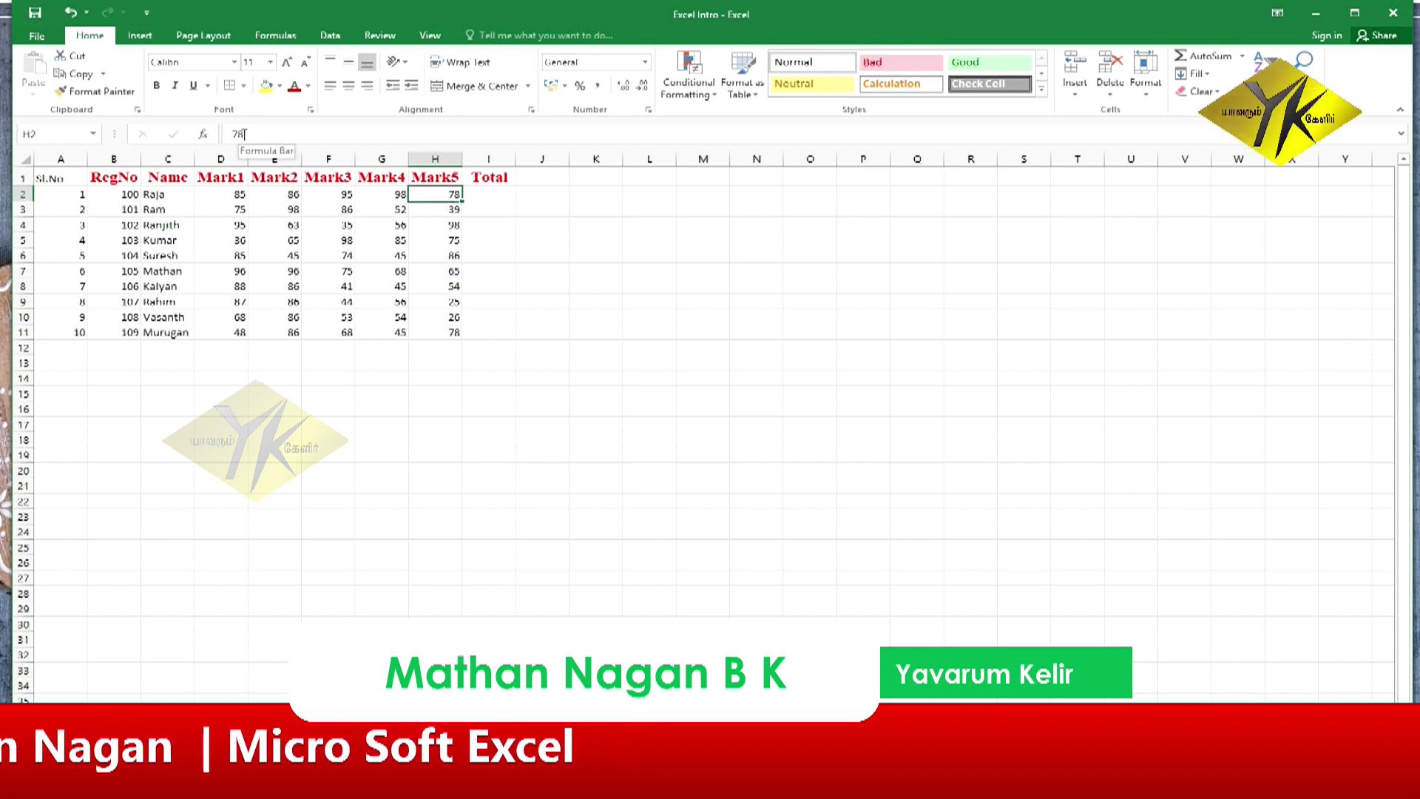
key("Down")
key("Down")
key("Down")
key("Down")
key("Down")
key("Down")
key("Down")
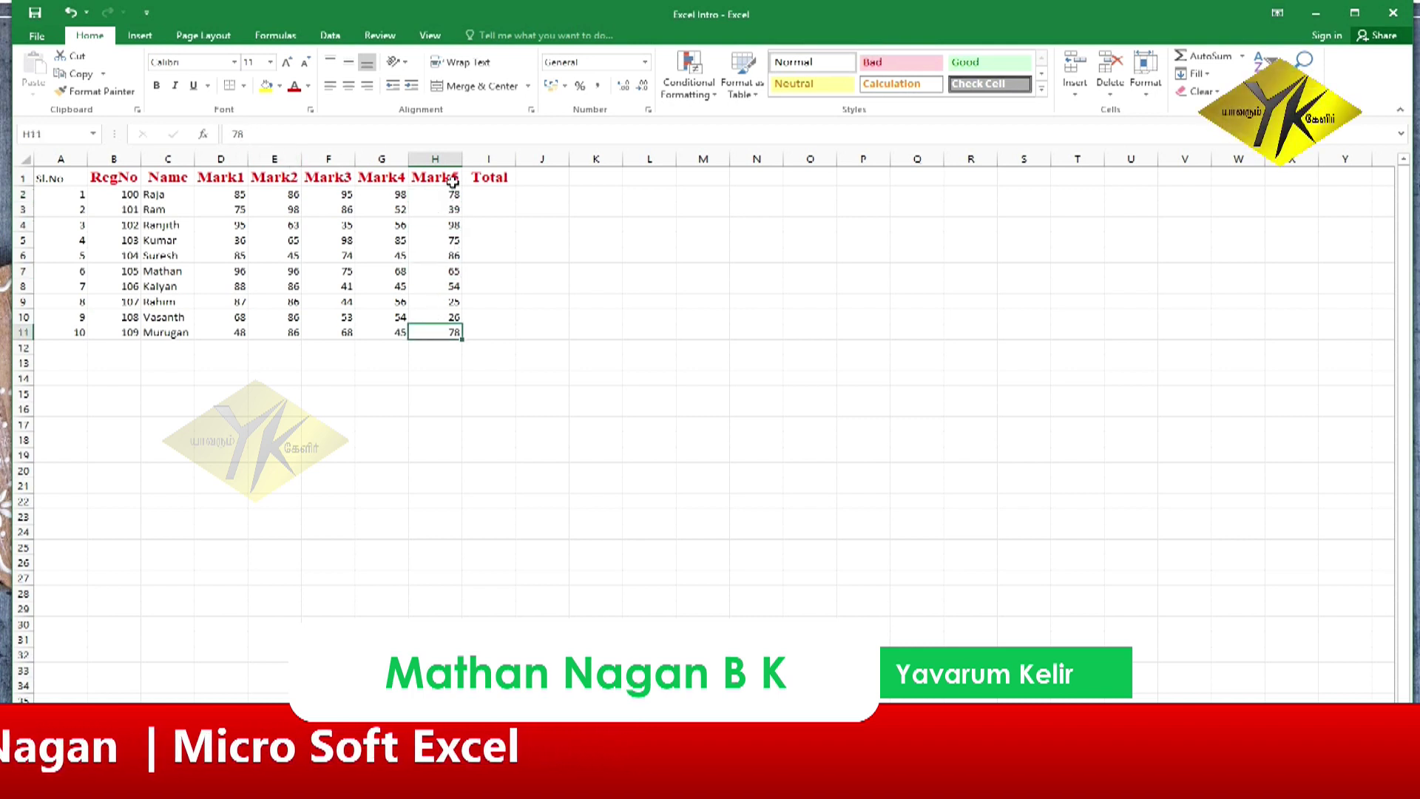
left_click(486, 196)
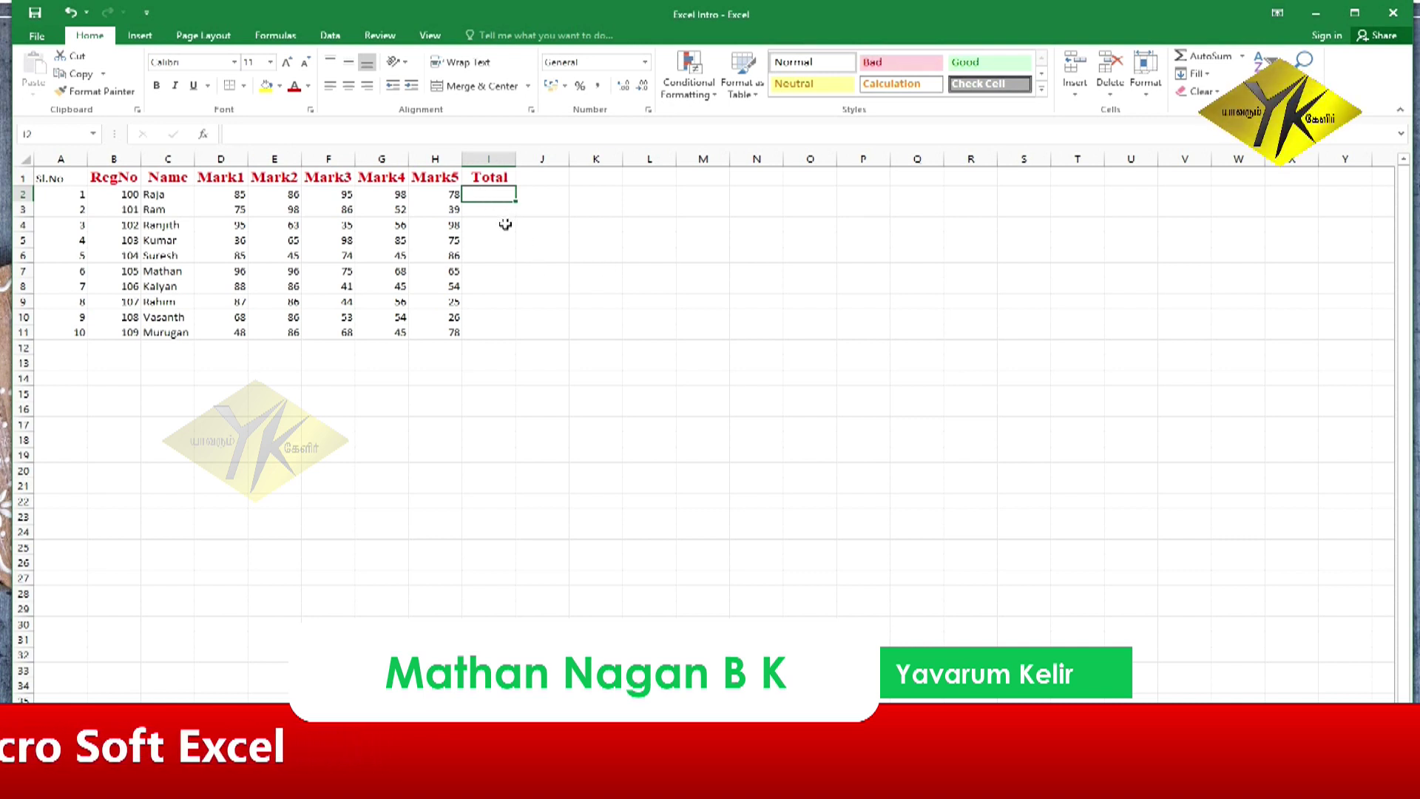
Step: Enter =D2+E2+F2+G2+H2 in I2 so the first student's Total shows 442
type("=")
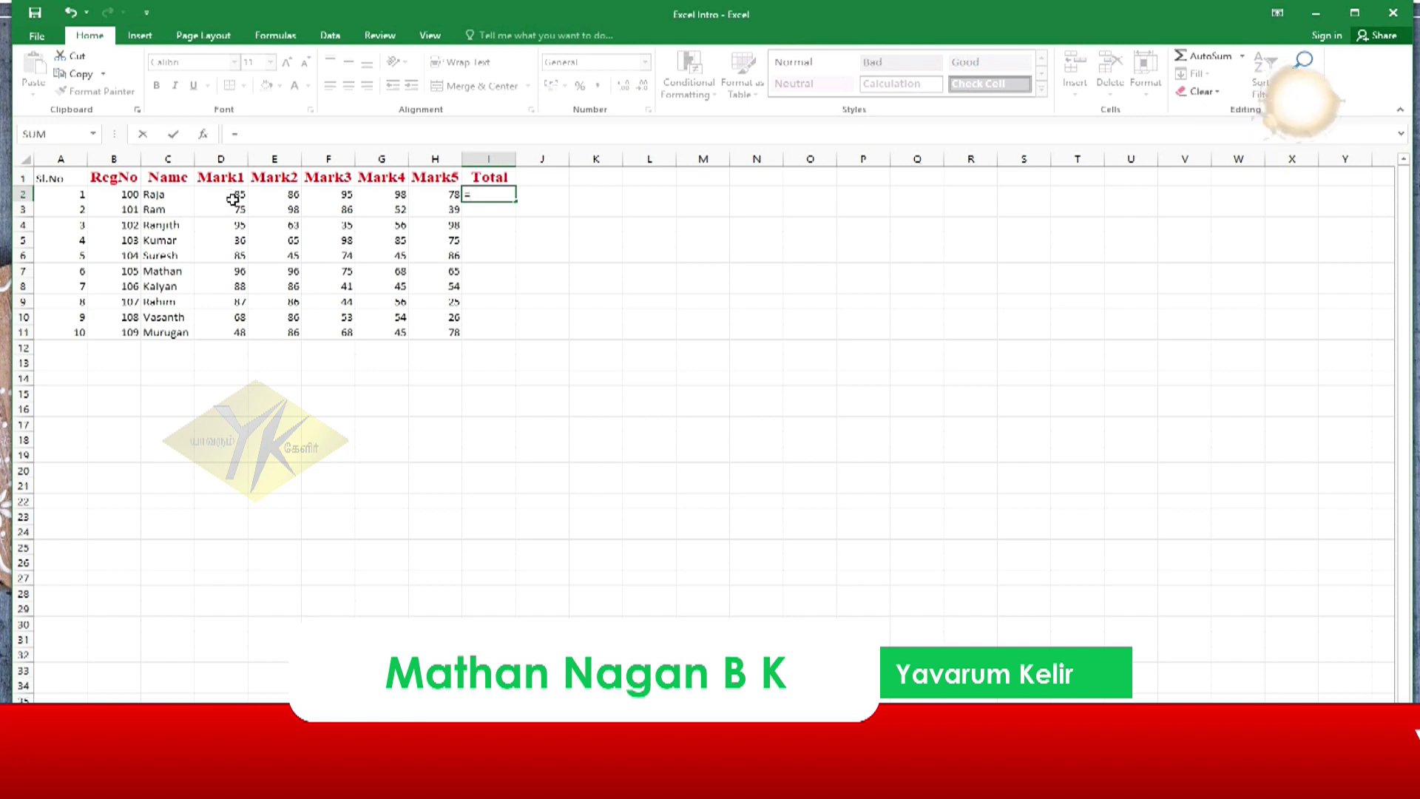
left_click(233, 196)
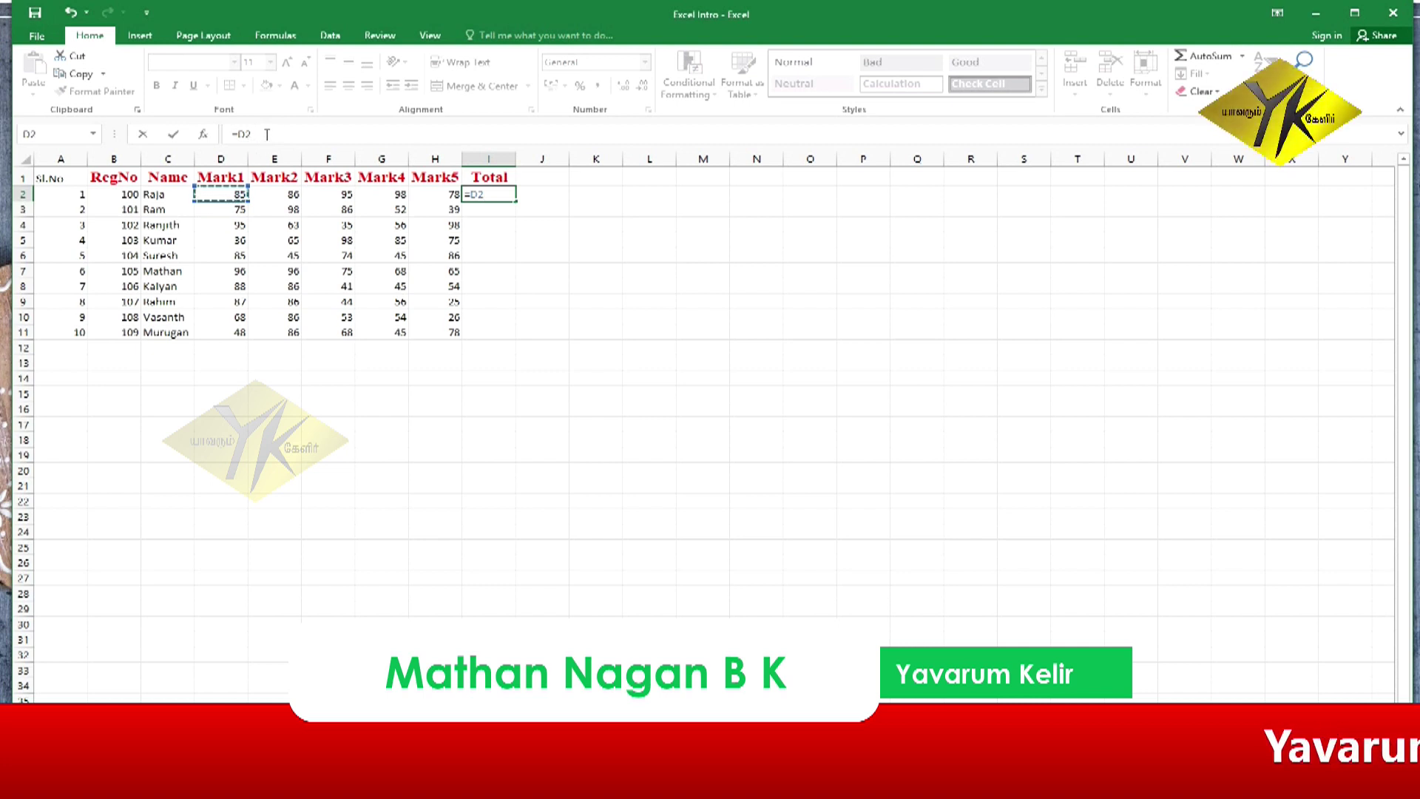
type("+")
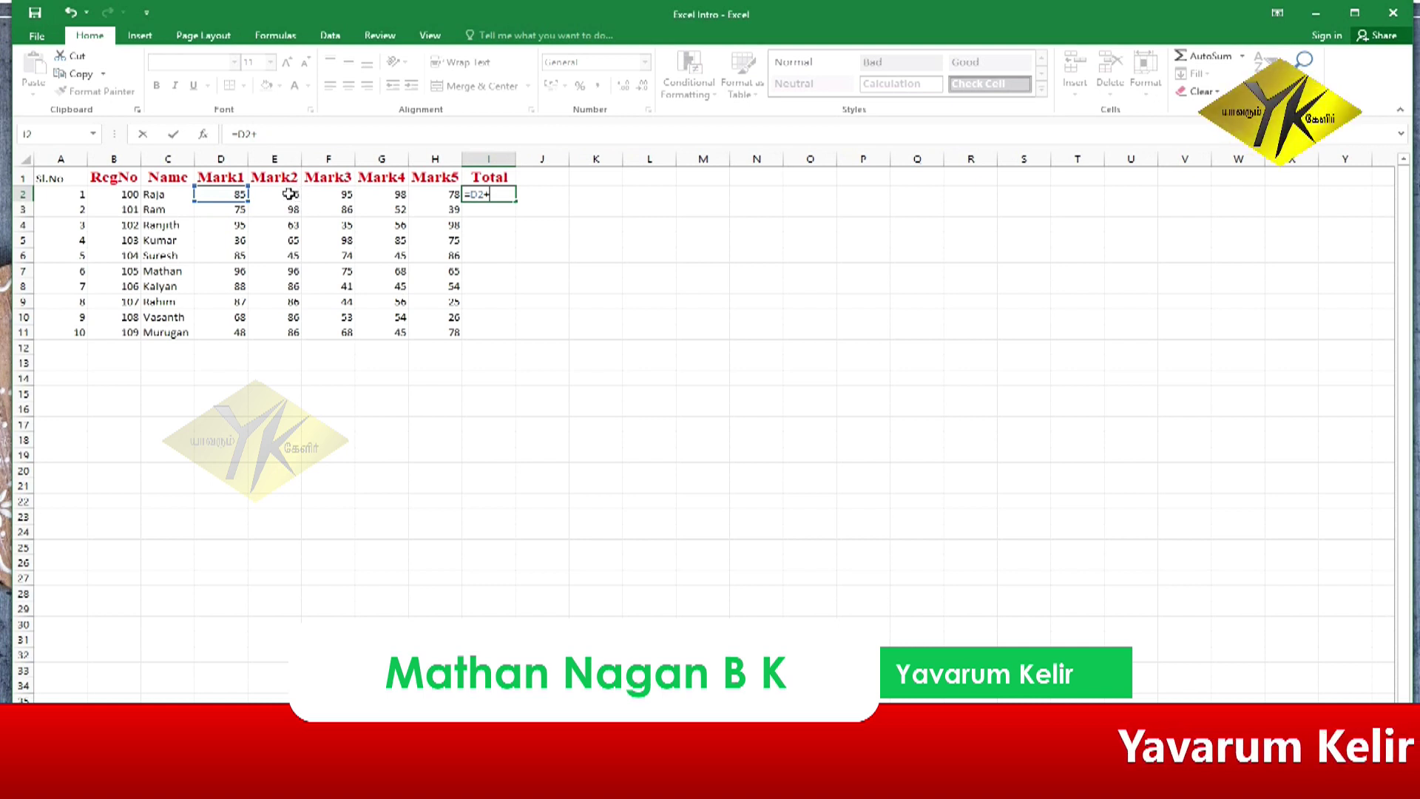
left_click(289, 193)
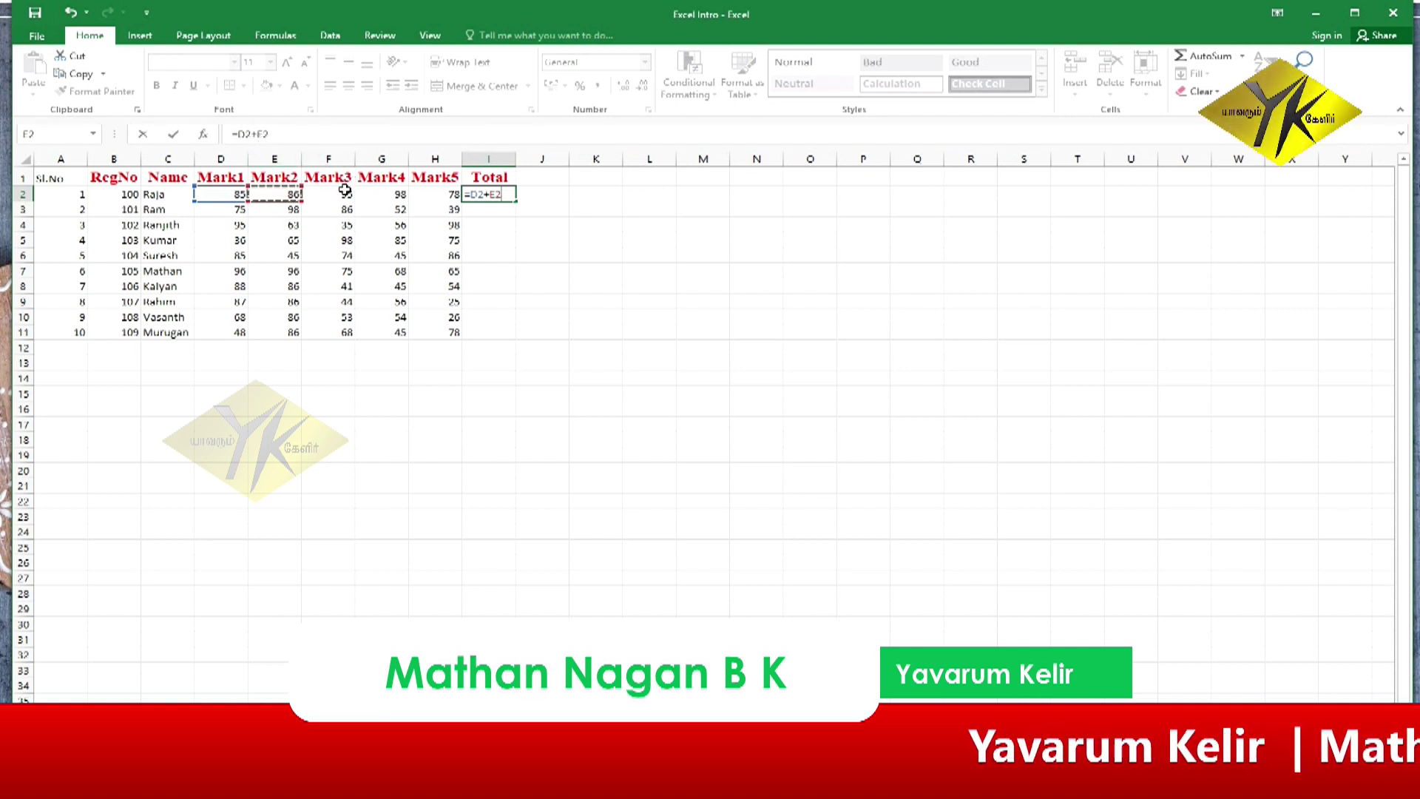
type("+")
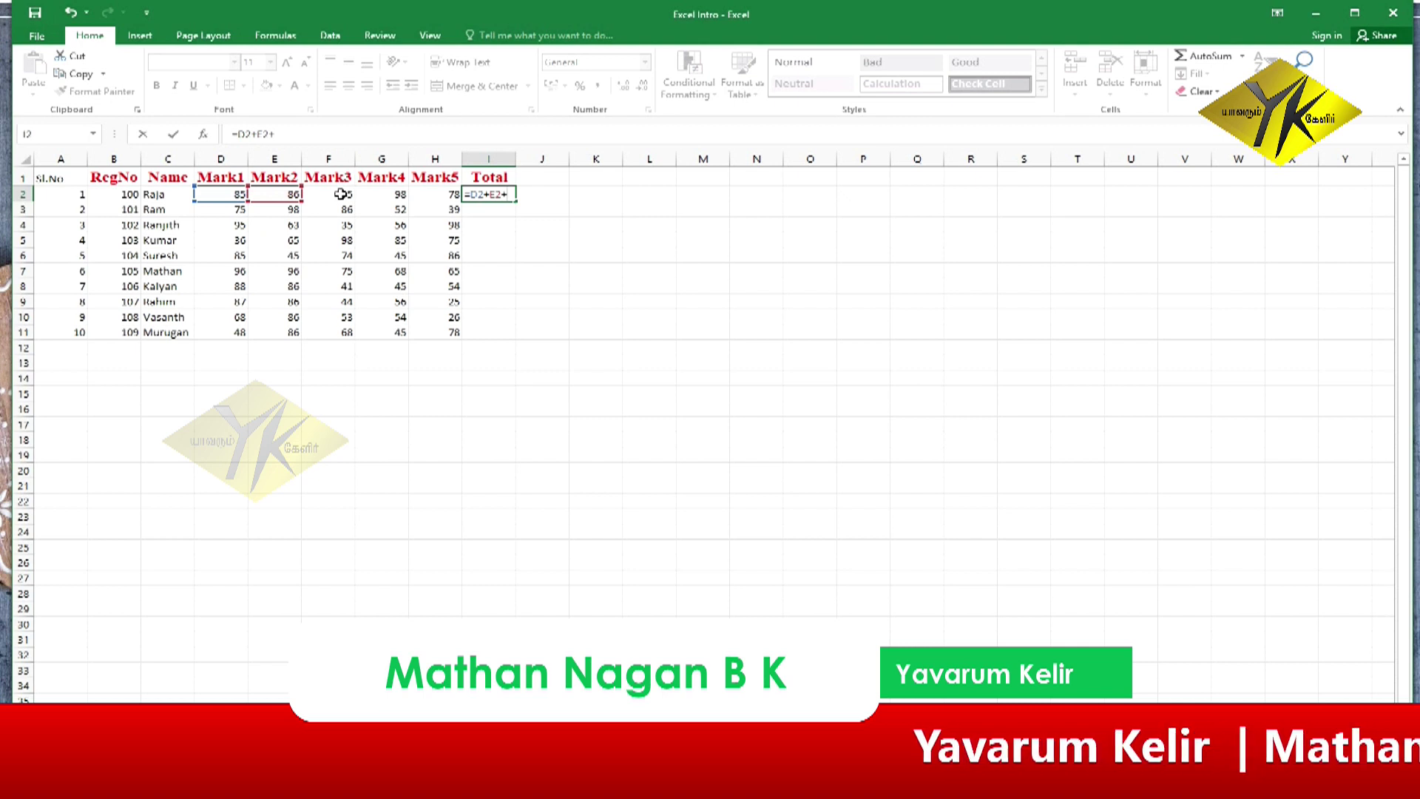
left_click(340, 193)
type("+")
left_click(403, 196)
type("+")
left_click(419, 193)
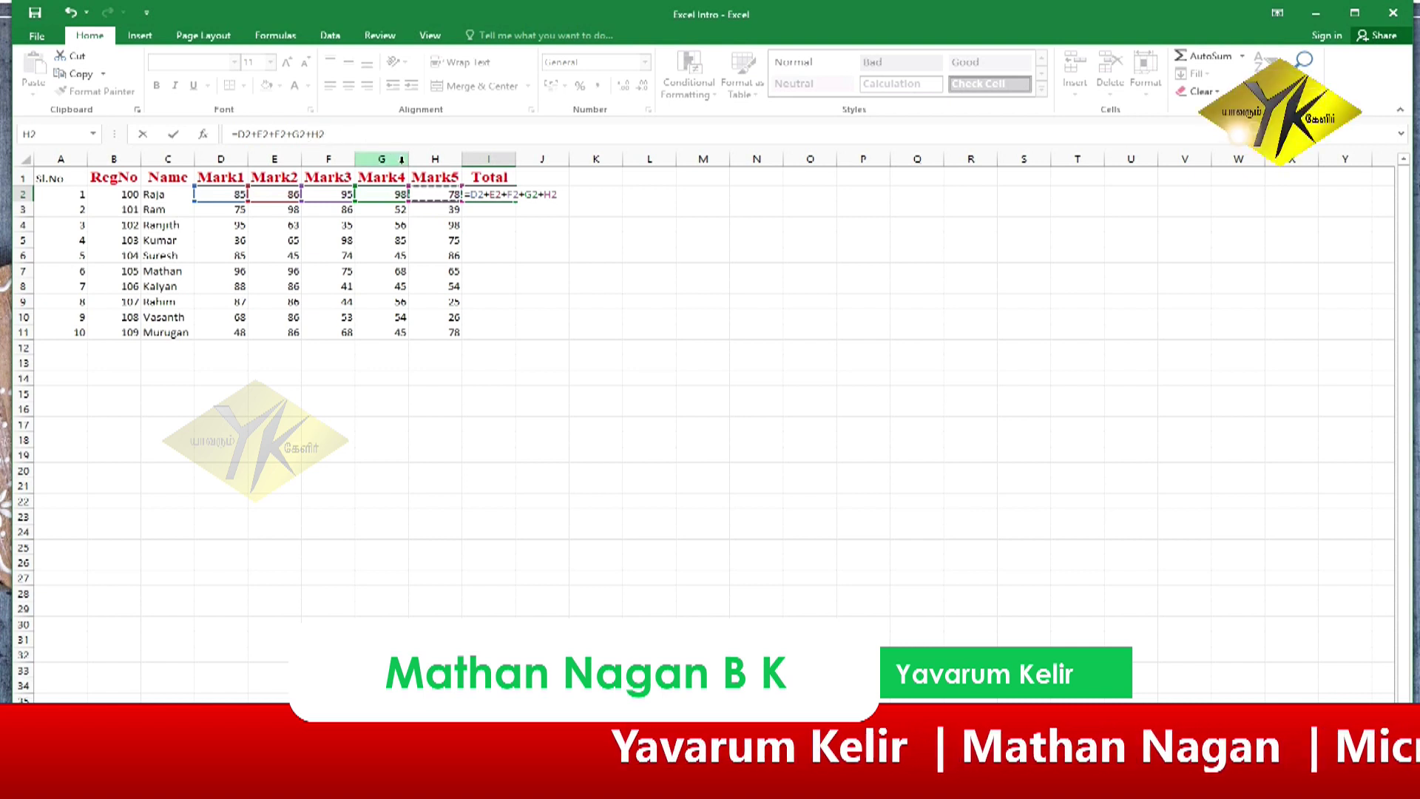
key("Return")
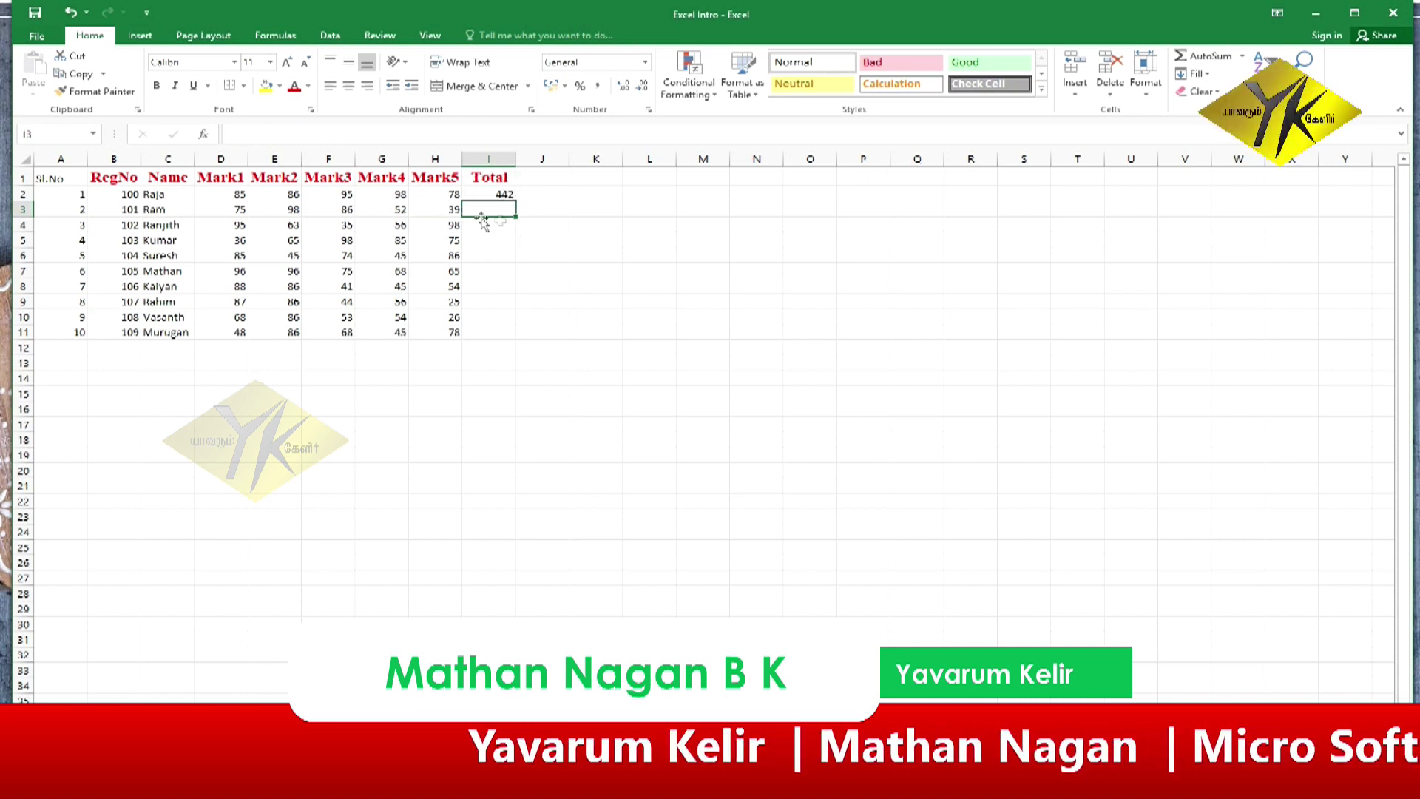
Step: Change D2's Mark1 from 85 to 75 and confirm I2's Total recalculates to 432
left_click(494, 195)
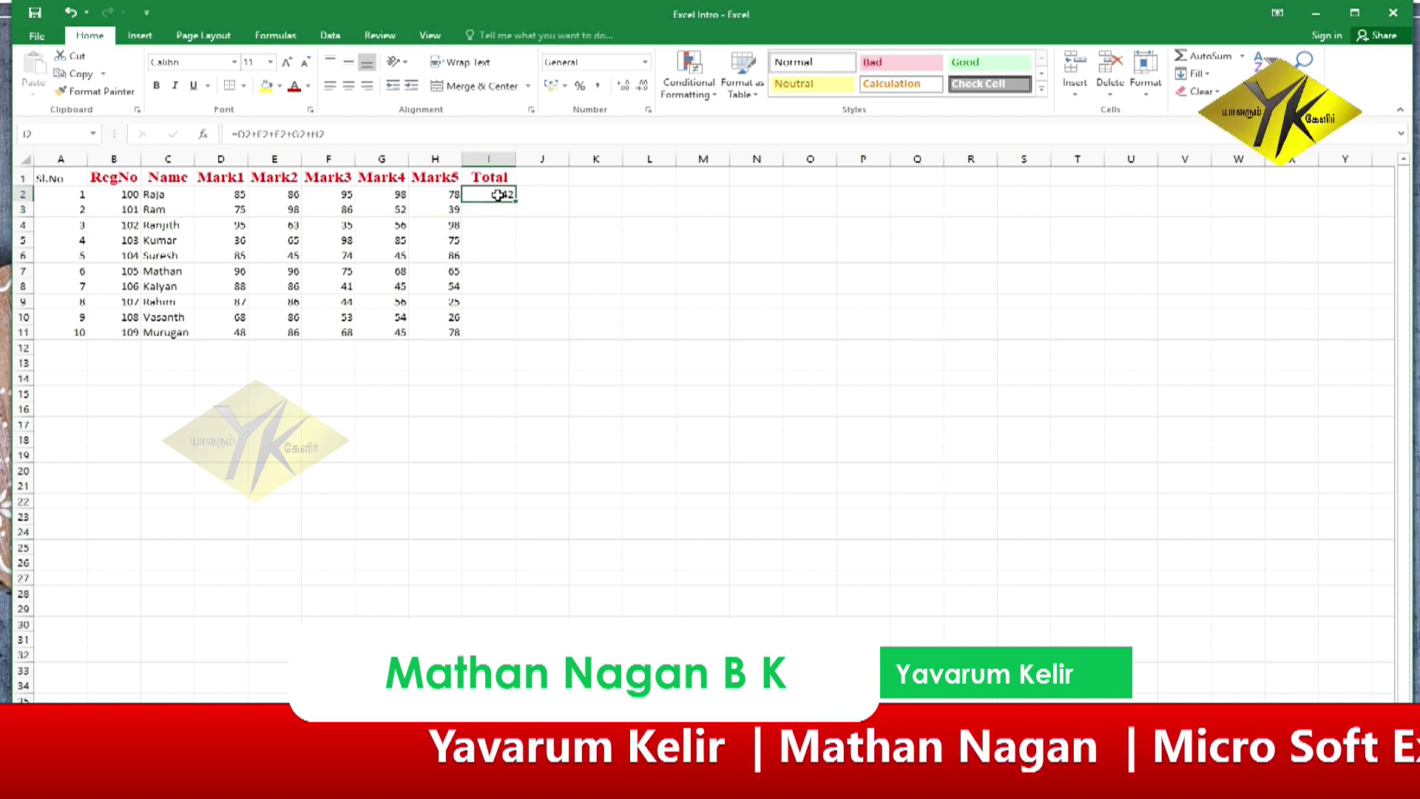
left_click(399, 198)
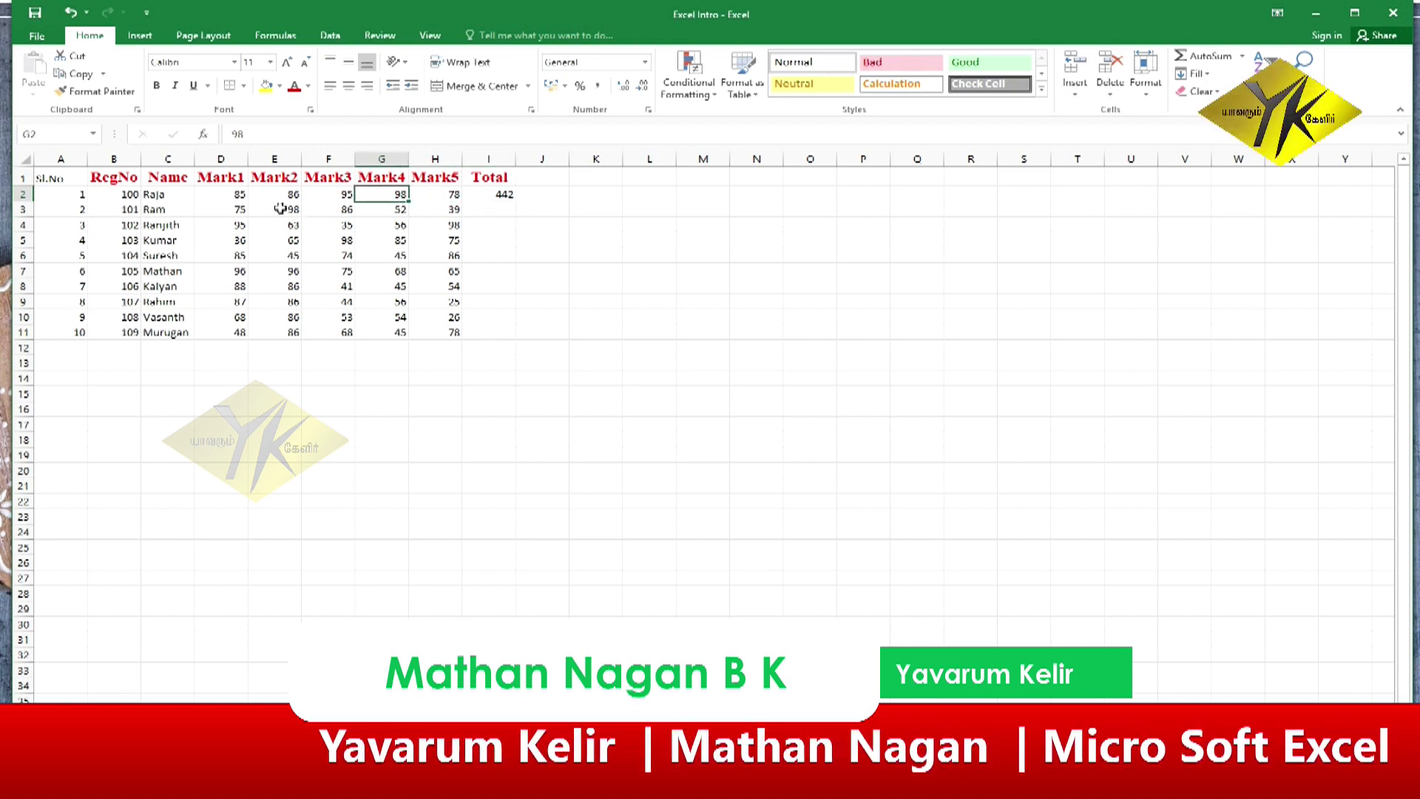
left_click(235, 193)
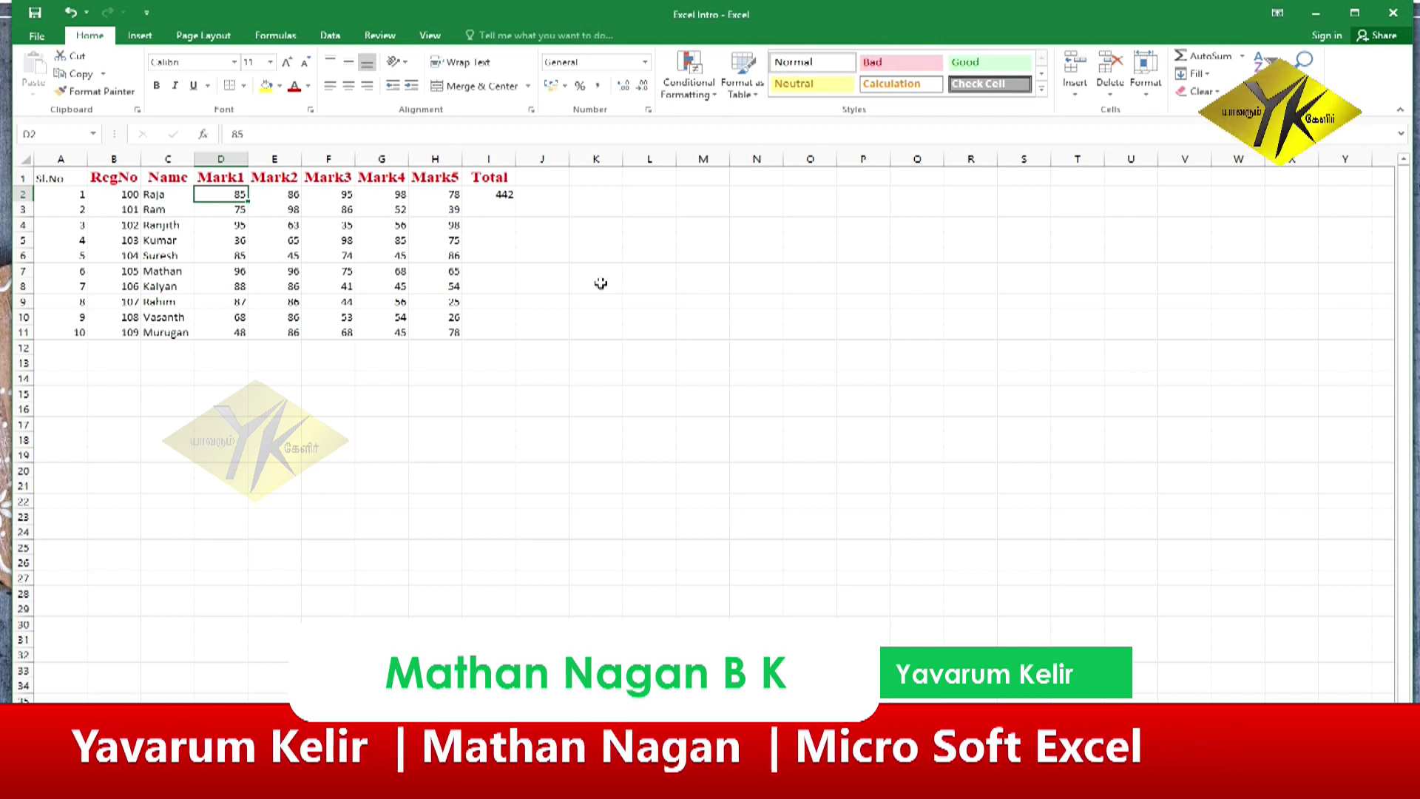
type("7")
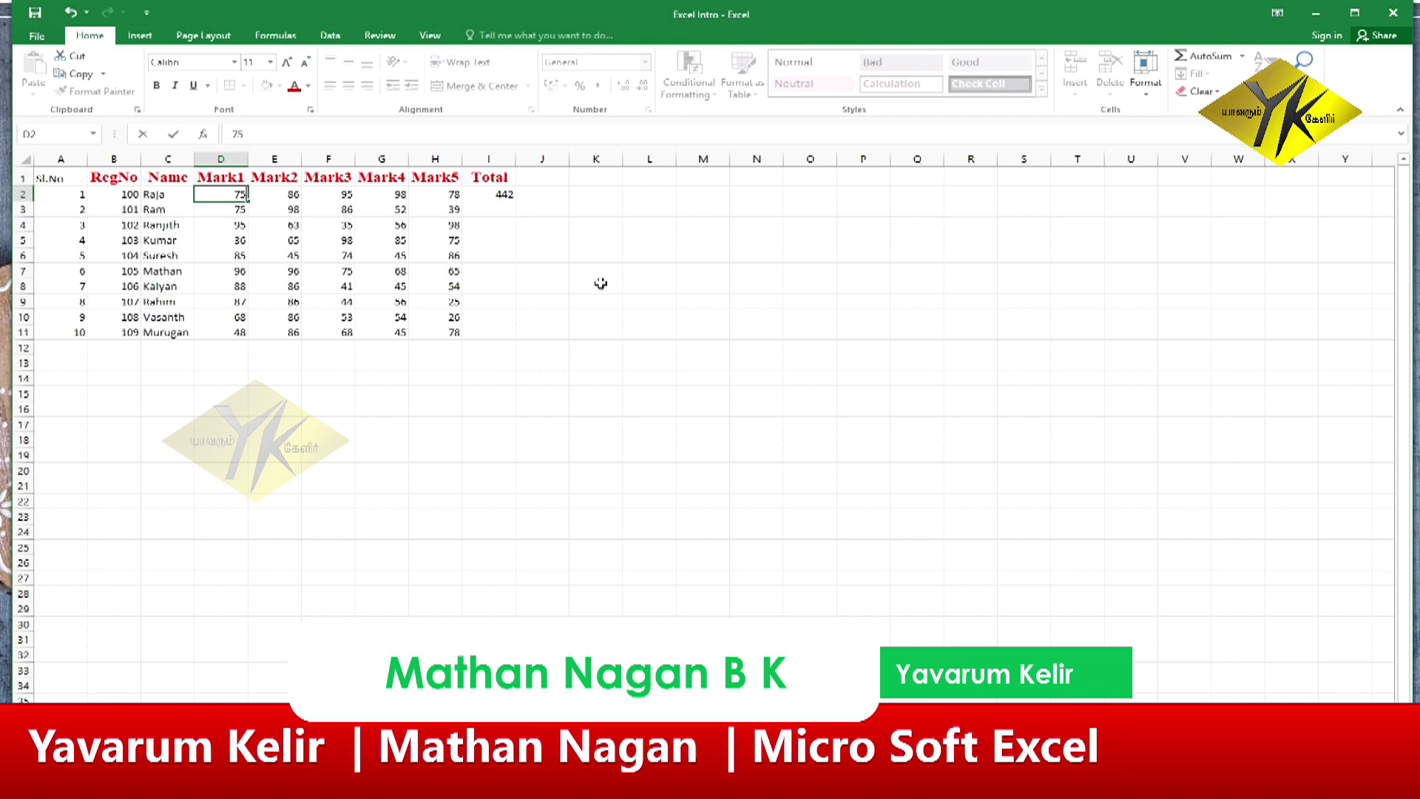
key("Return")
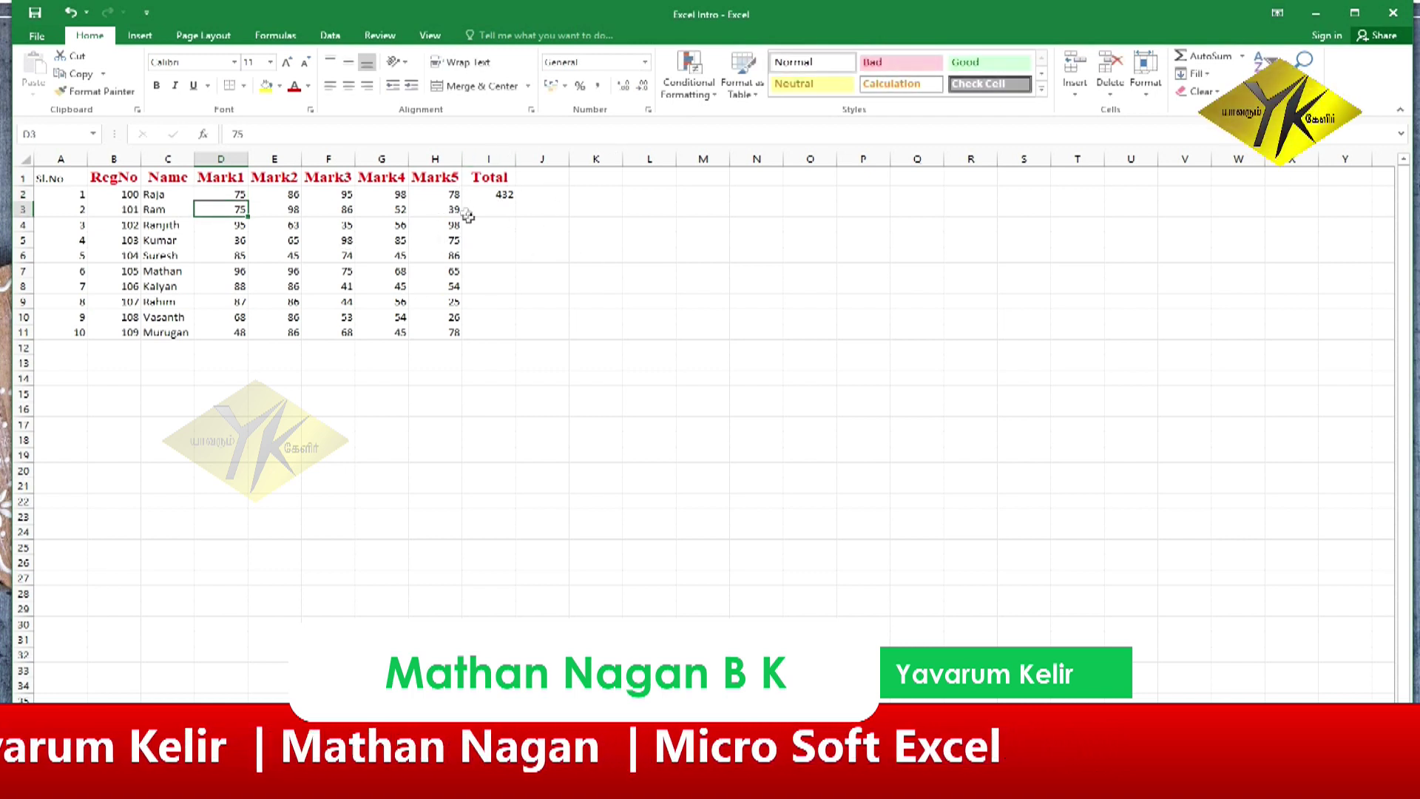
left_click(486, 192)
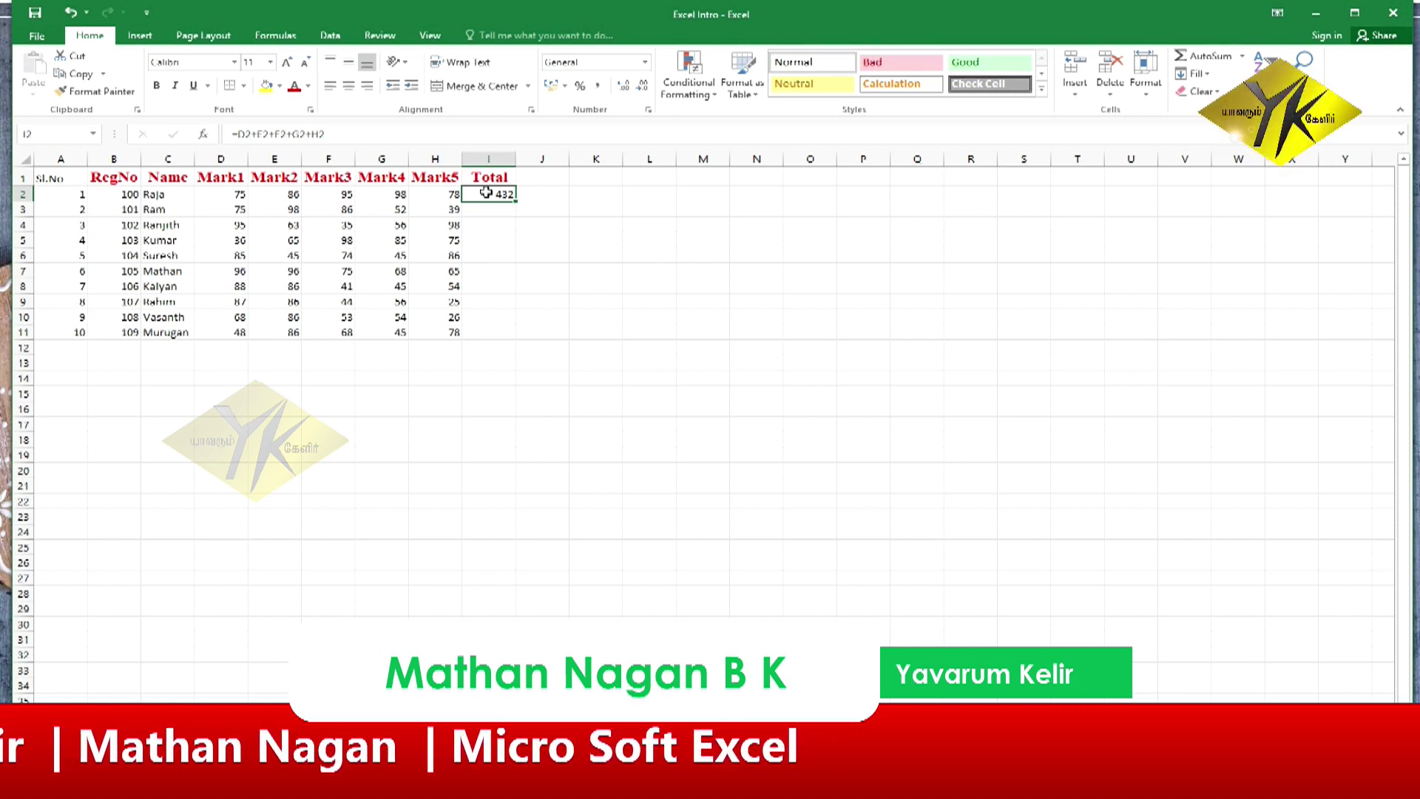
left_click(494, 210)
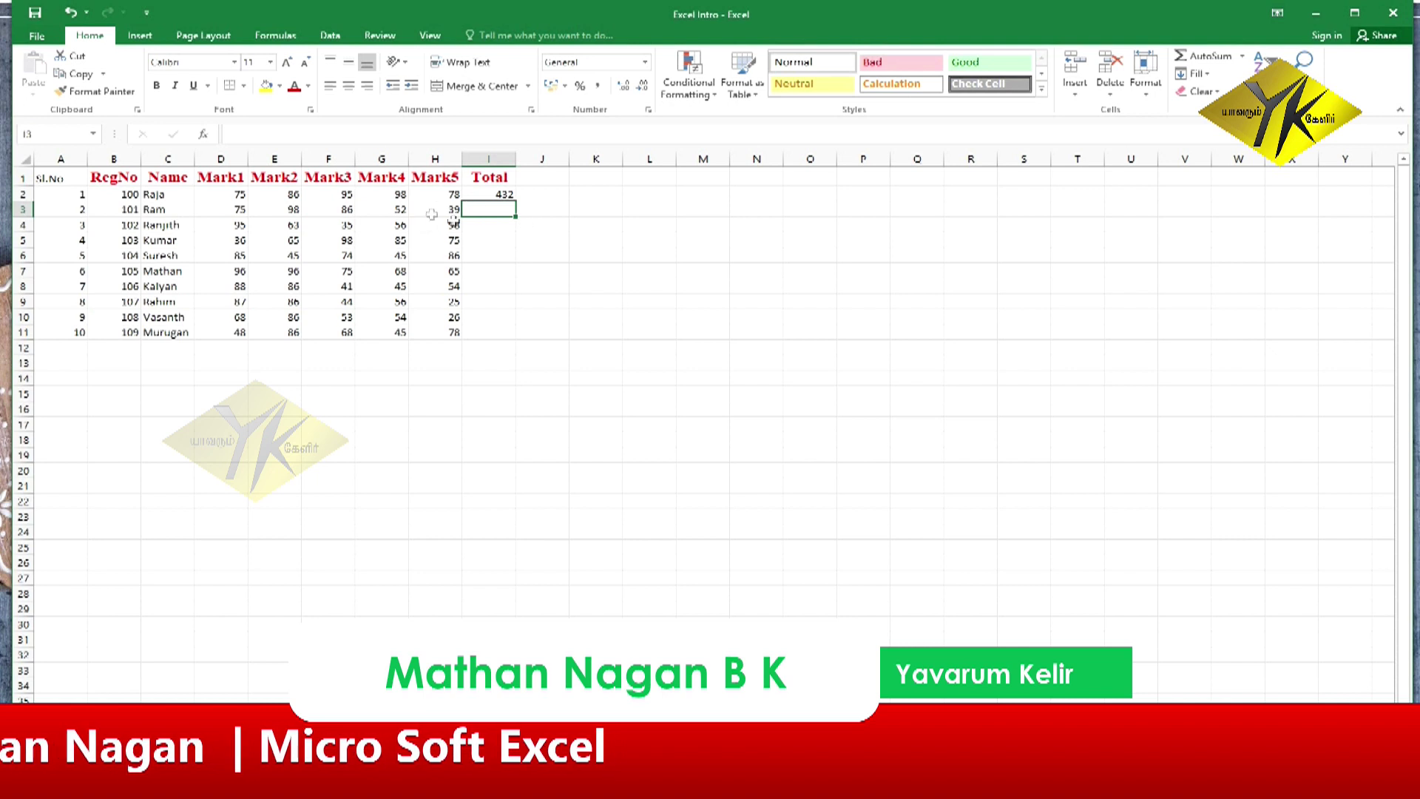
left_click(488, 194)
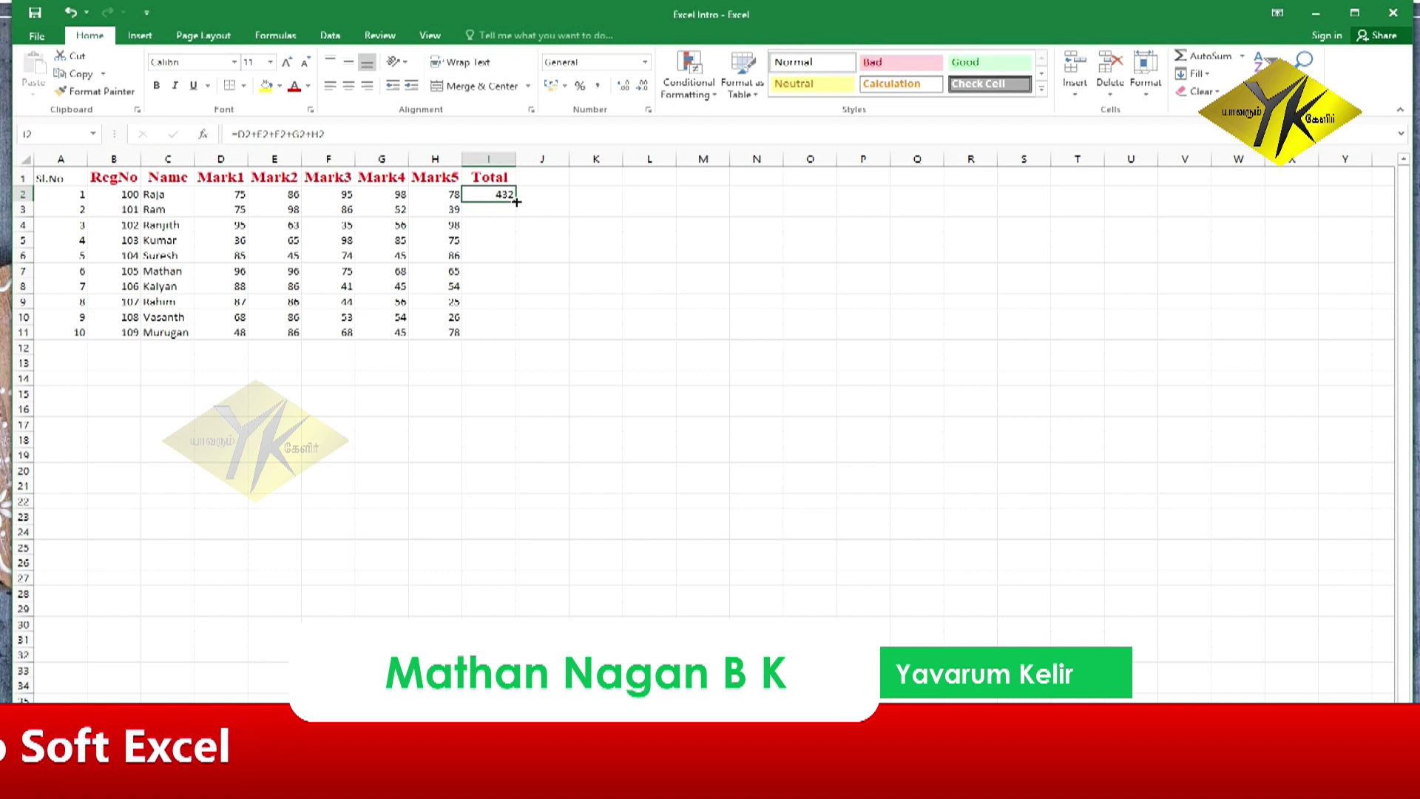
Step: Fill the Total formula from I2 down to I11 and check I3's copied formula
left_click_drag(515, 201, 507, 344)
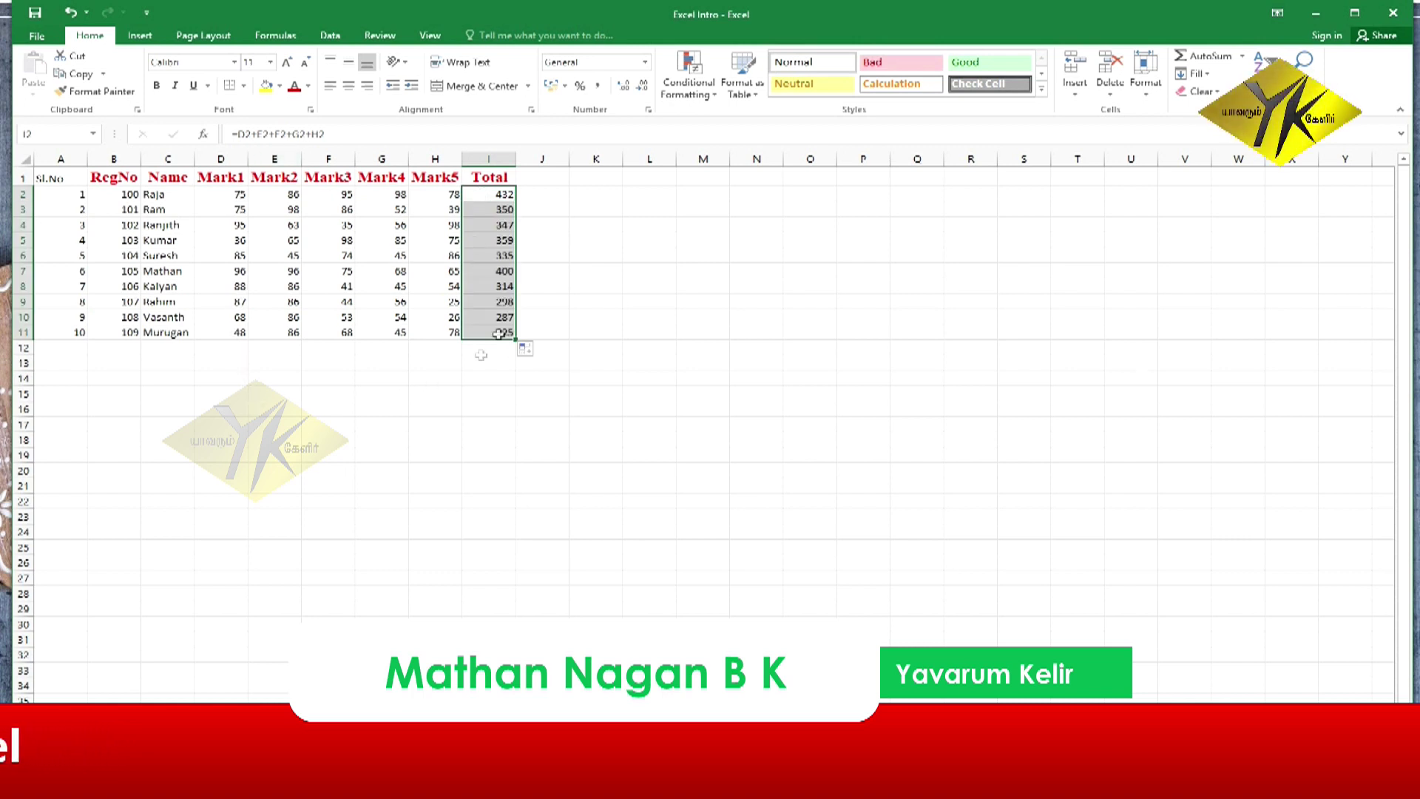
left_click(650, 225)
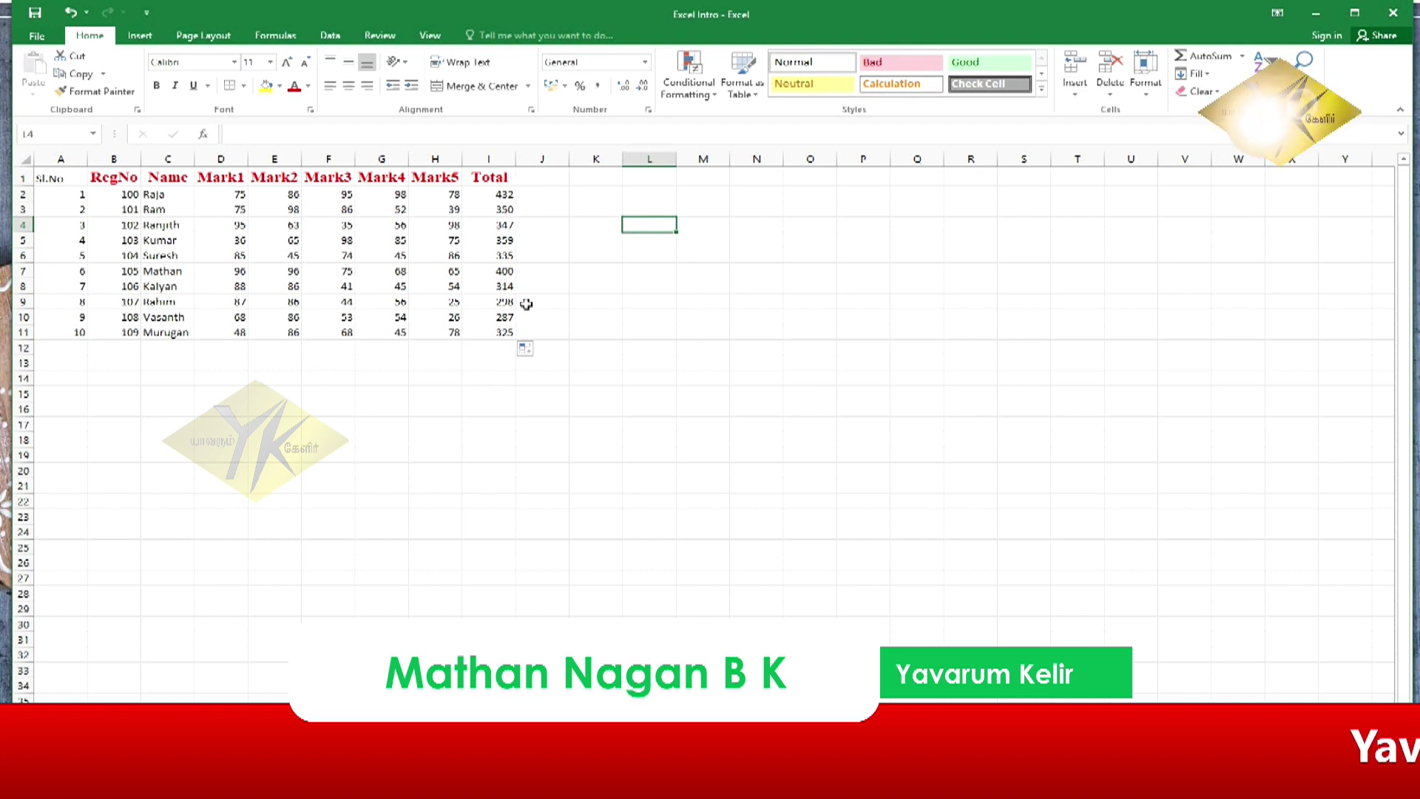
left_click(501, 212)
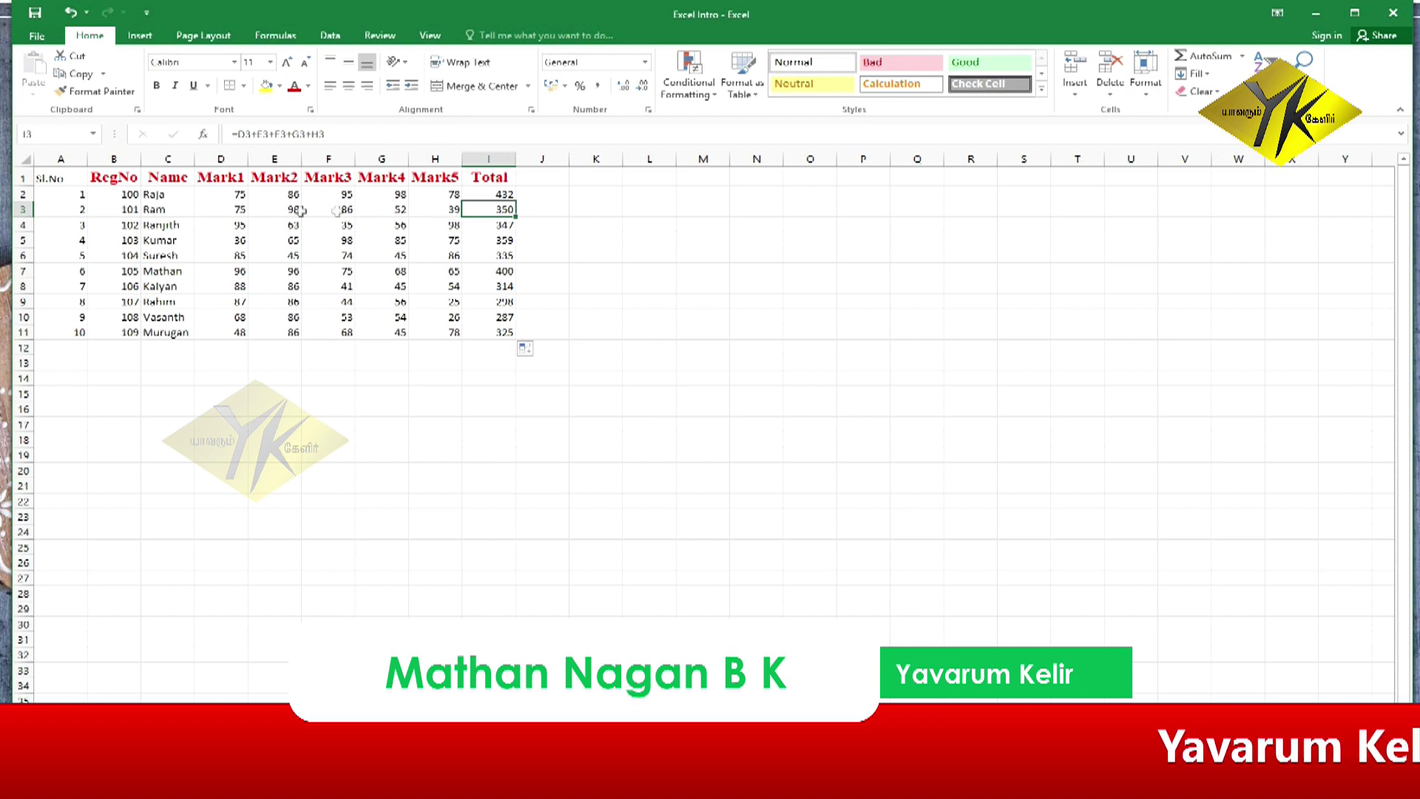
double_click(503, 210)
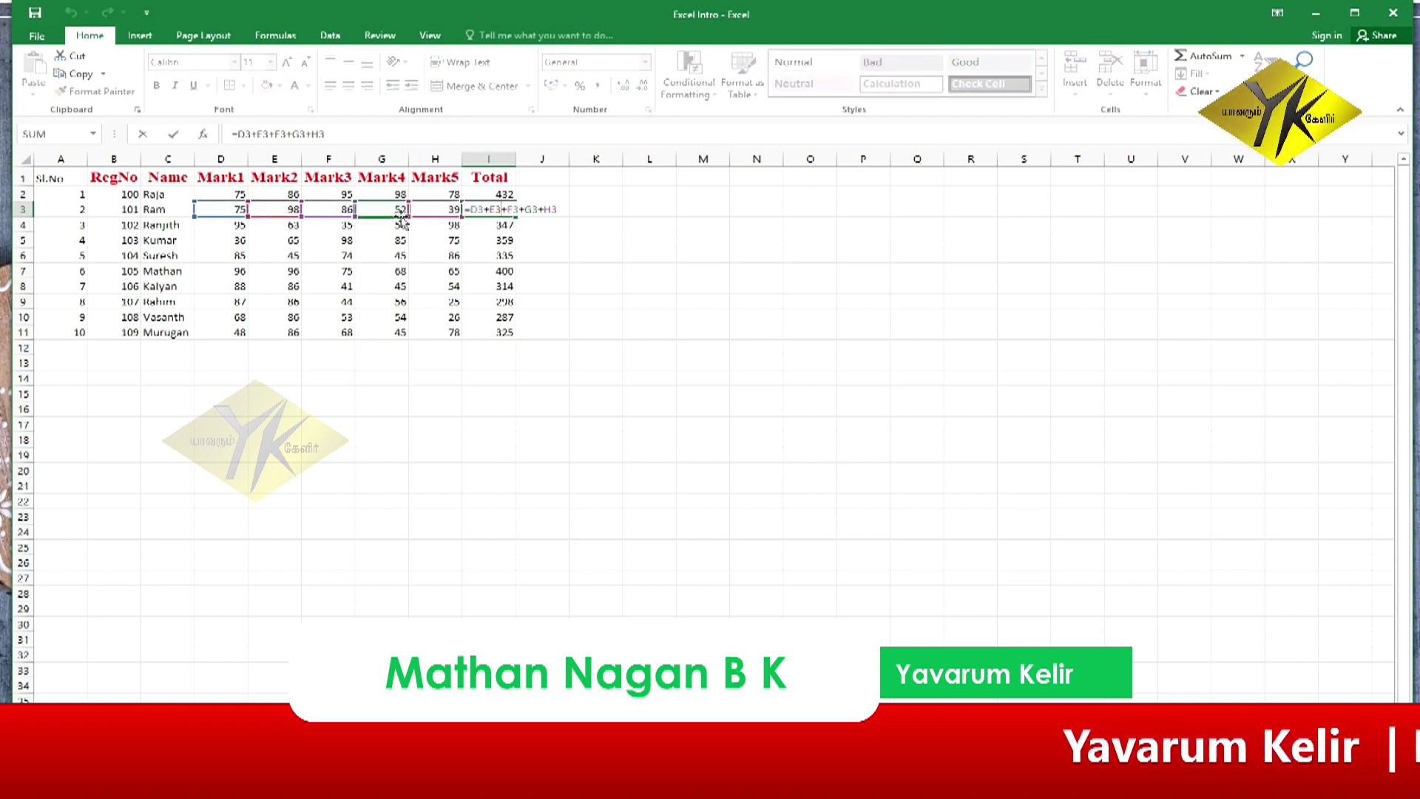
key("Return")
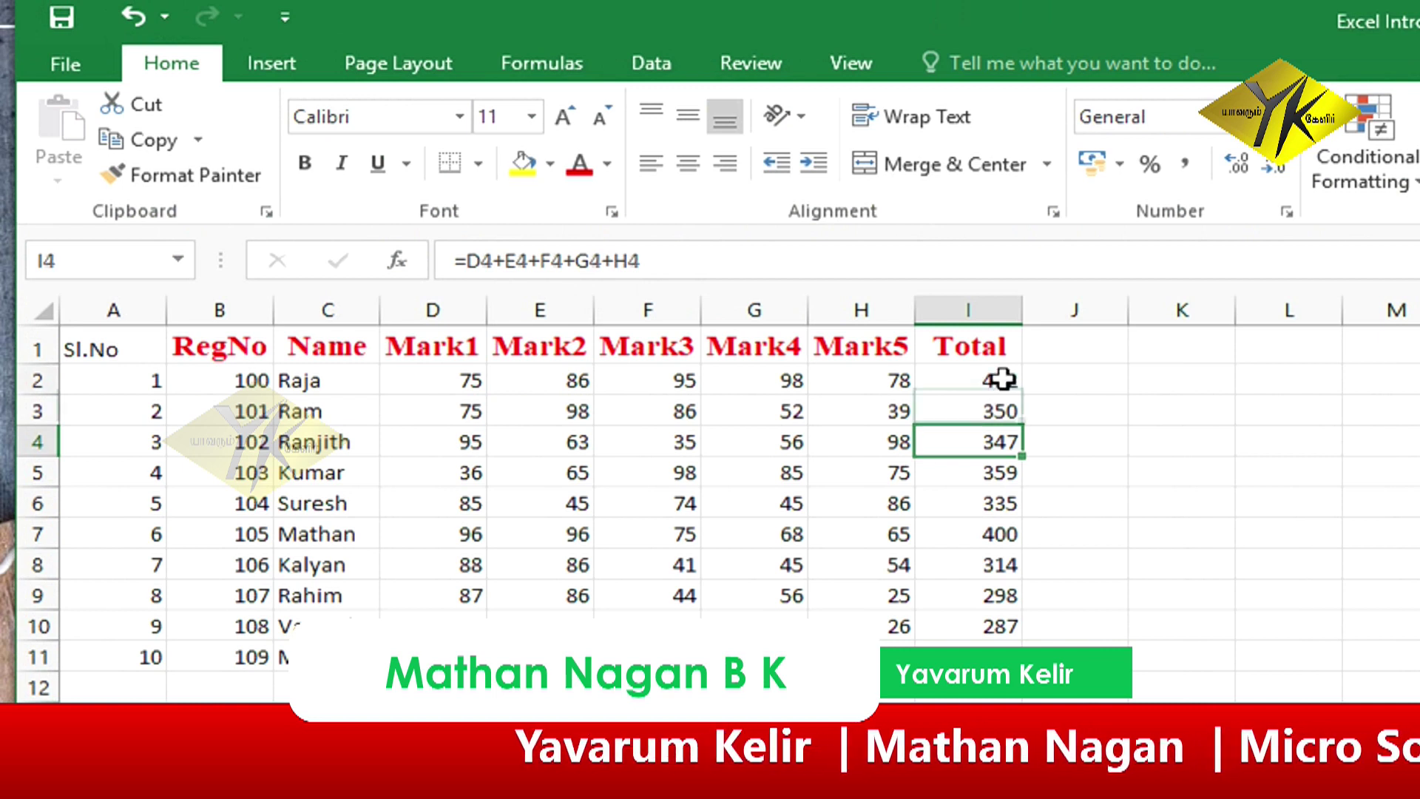
Step: Refill the Total formula down to I11, then change F8's Mark3 from 41 to 100 so its Total becomes 373
left_click(1003, 380)
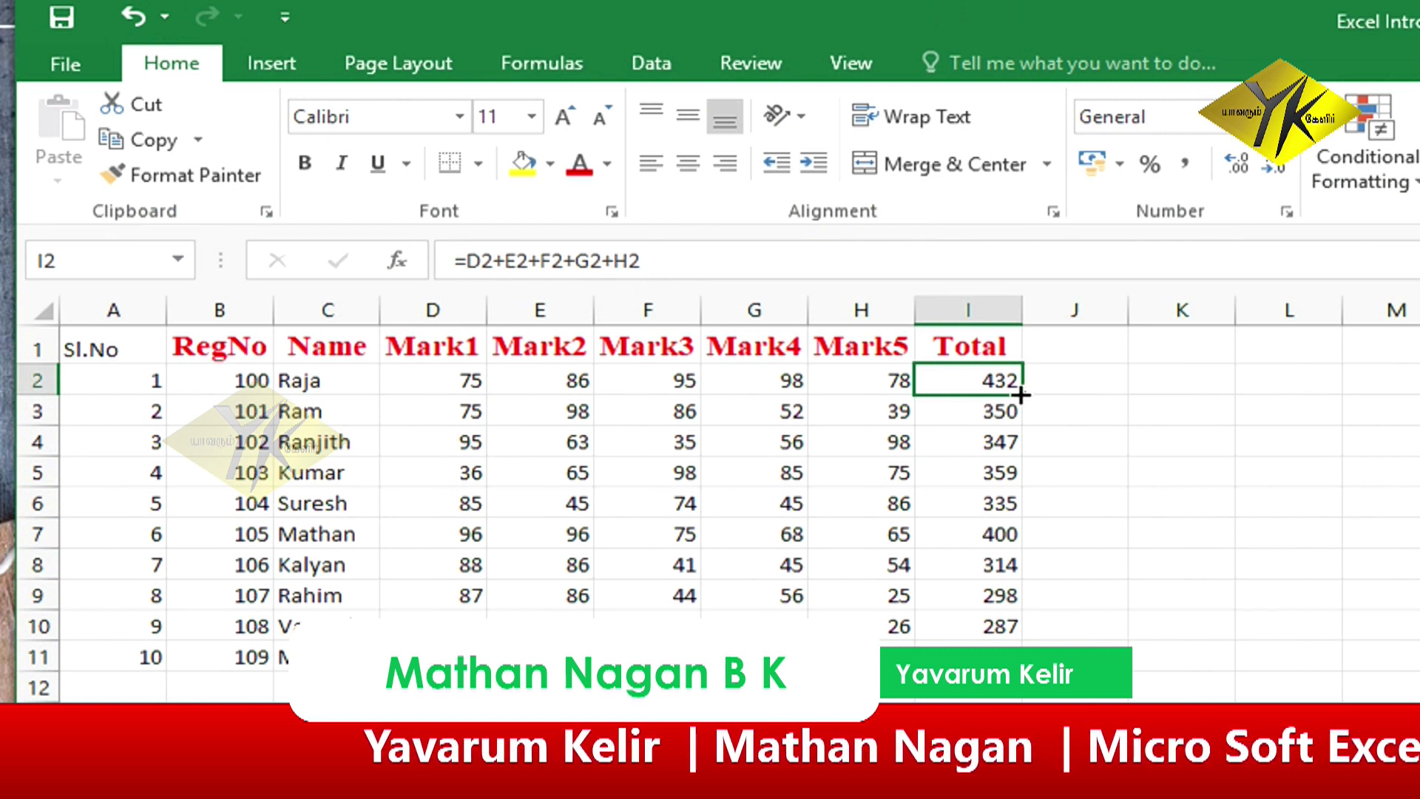
mouse_move(1020, 396)
left_mouse_down()
mouse_move(1039, 476)
mouse_move(1035, 657)
left_mouse_up()
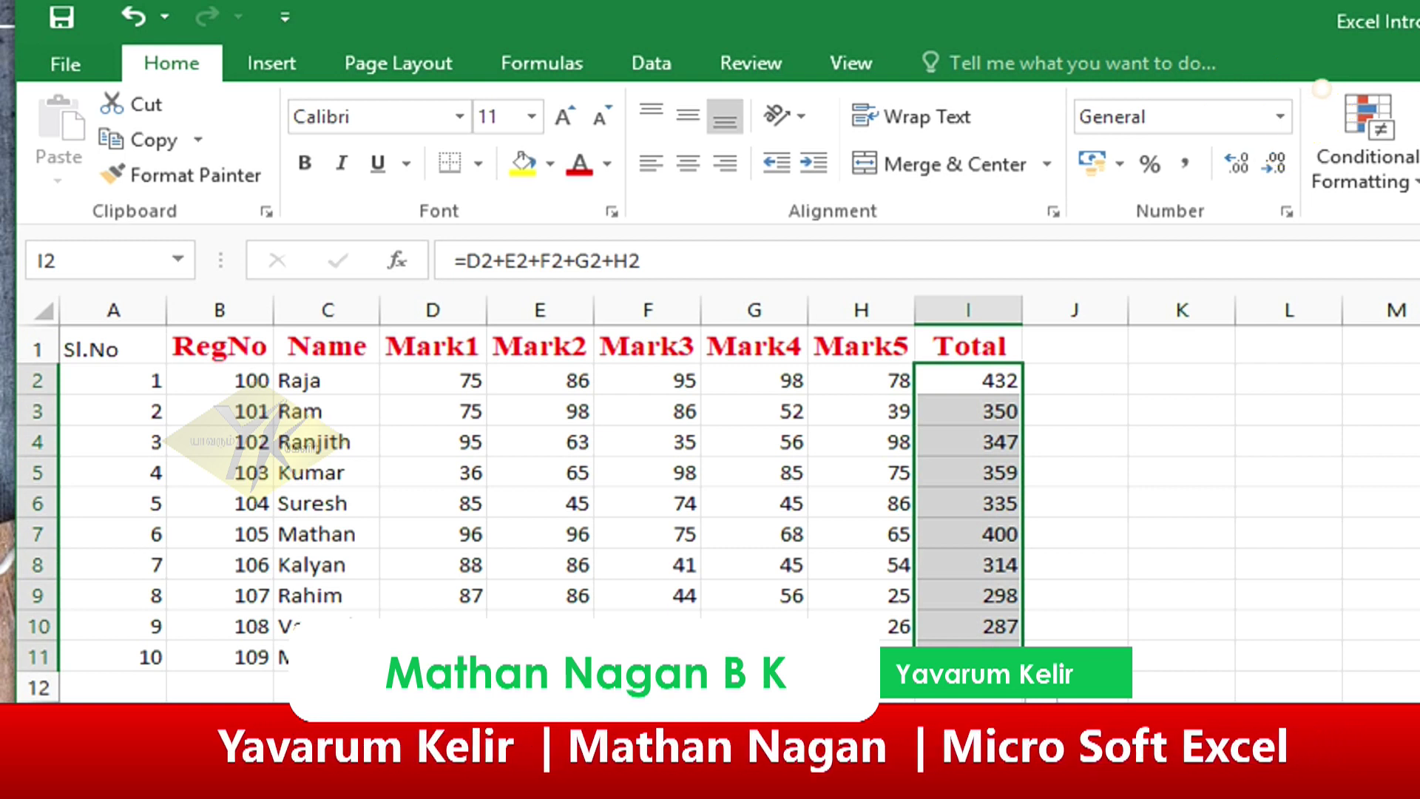
left_click(665, 627)
type("100")
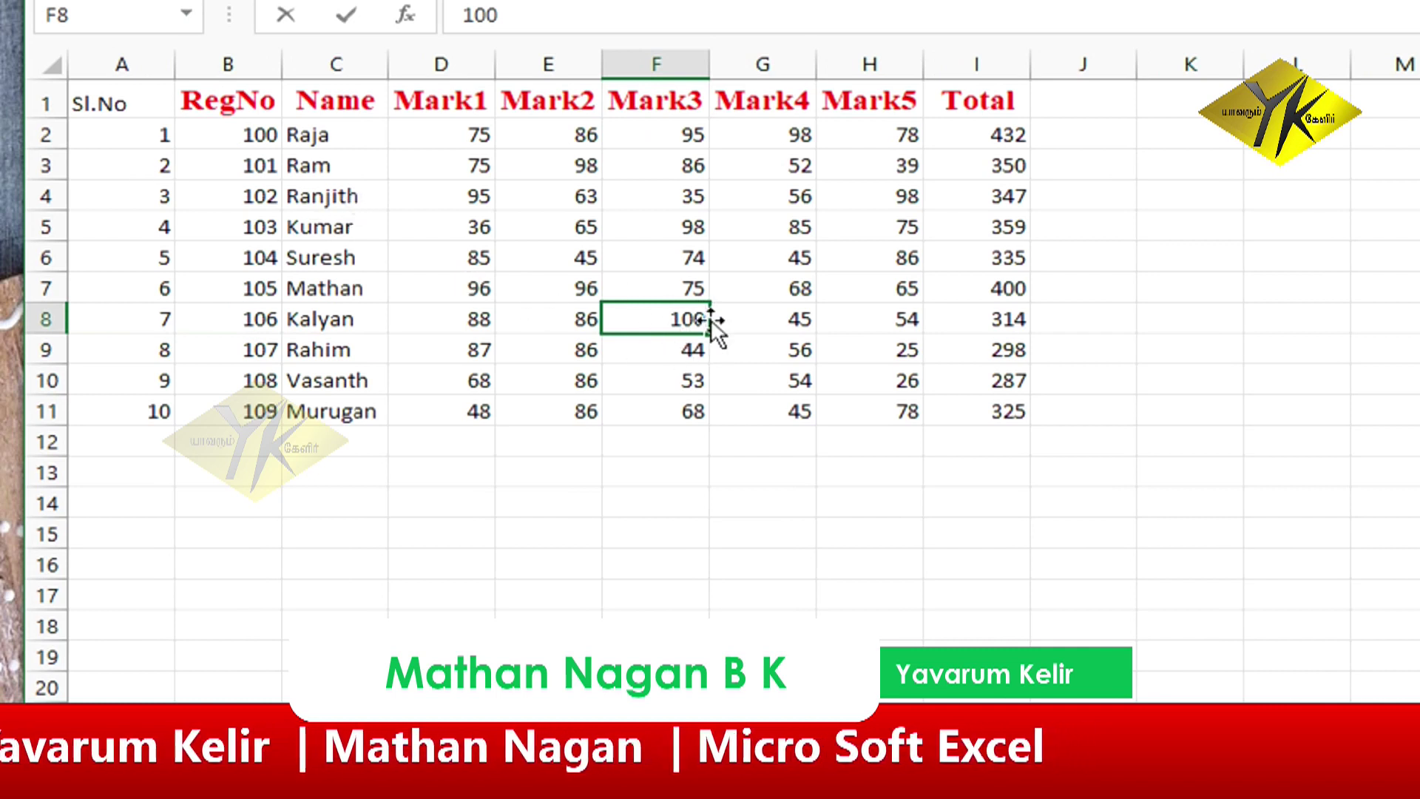
key("Return")
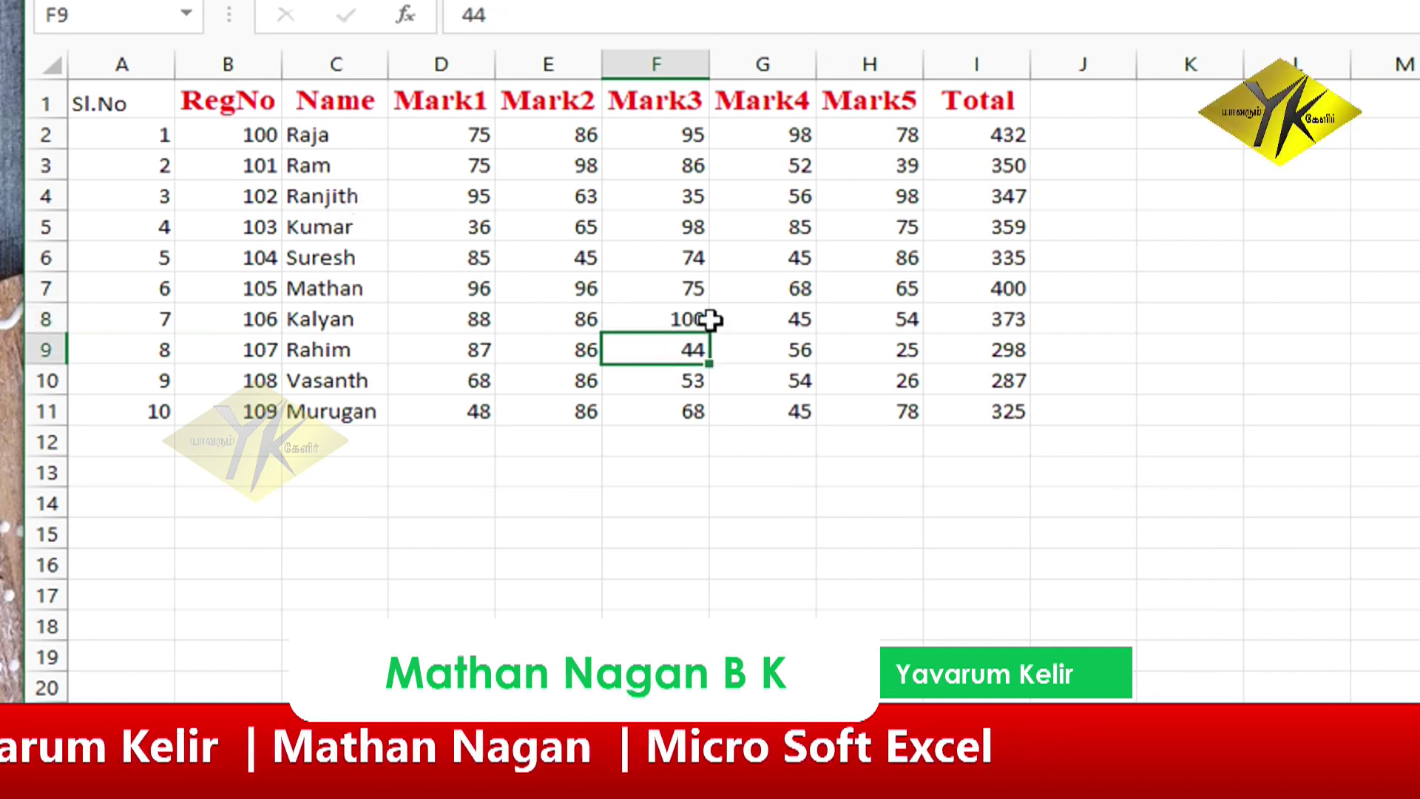